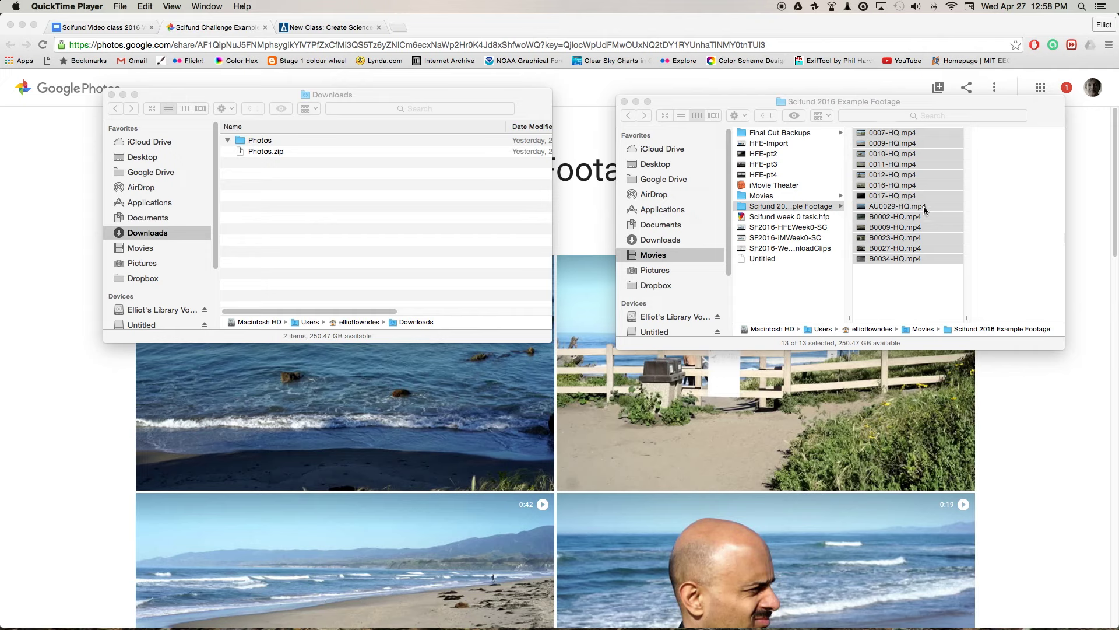
Launch iMovie from the Quicksilver launcher by typing 'iphotomovie'
{"action": "key", "text": "ctrl+space"}
{"action": "type", "text": "iphoto"}
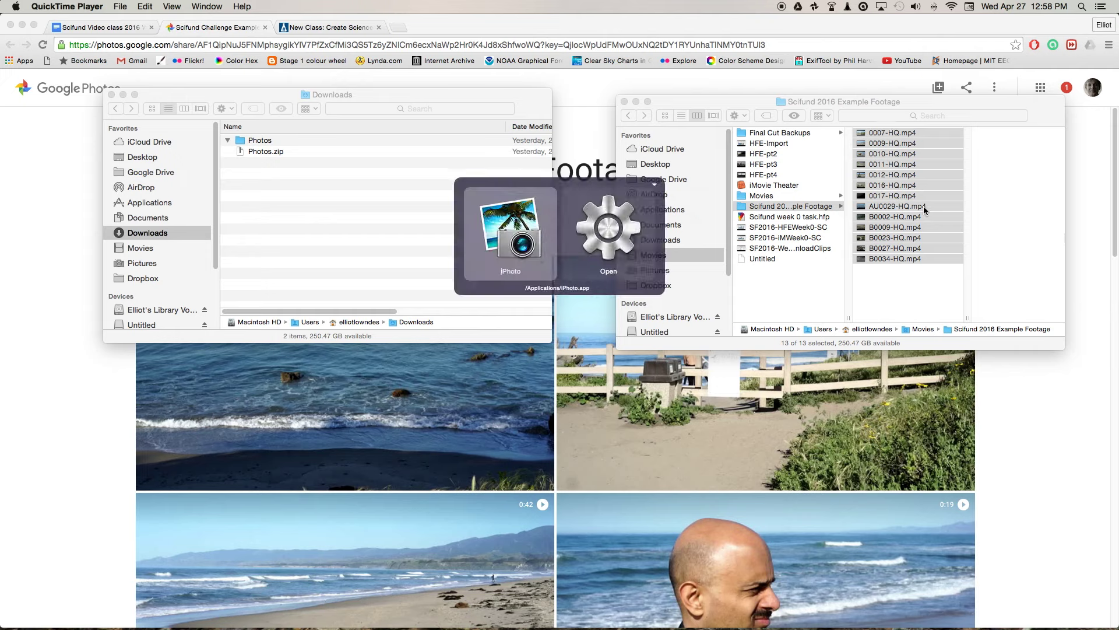
{"action": "type", "text": "movie"}
{"action": "key", "text": "Return"}
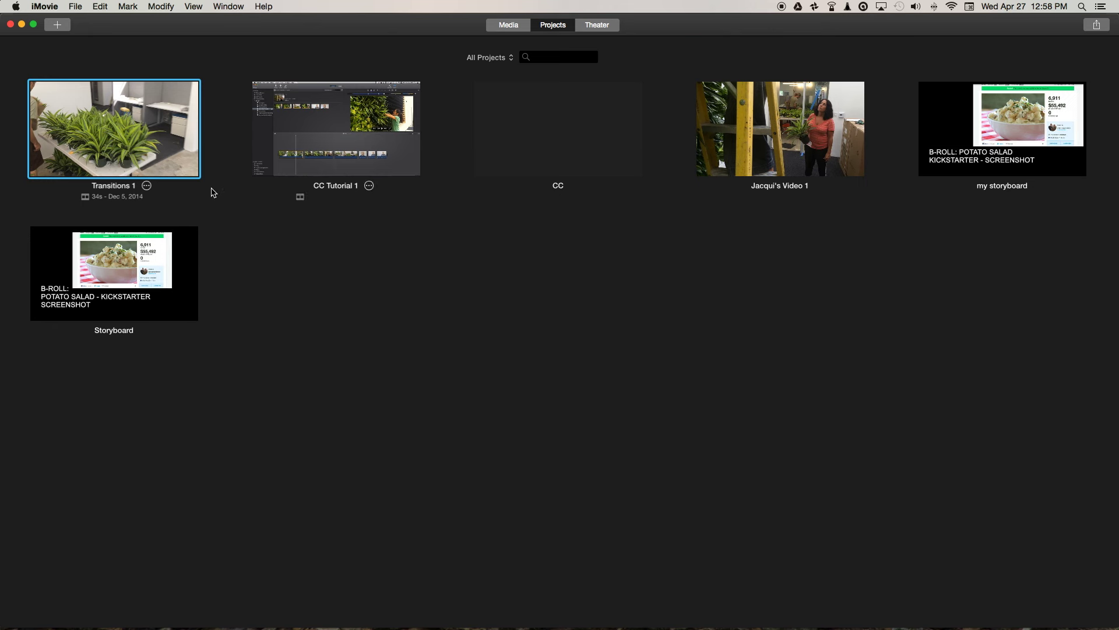
Create a new No Theme movie project named 'Scifund week 0 task'
{"action": "left_click", "coordinate": [56, 28]}
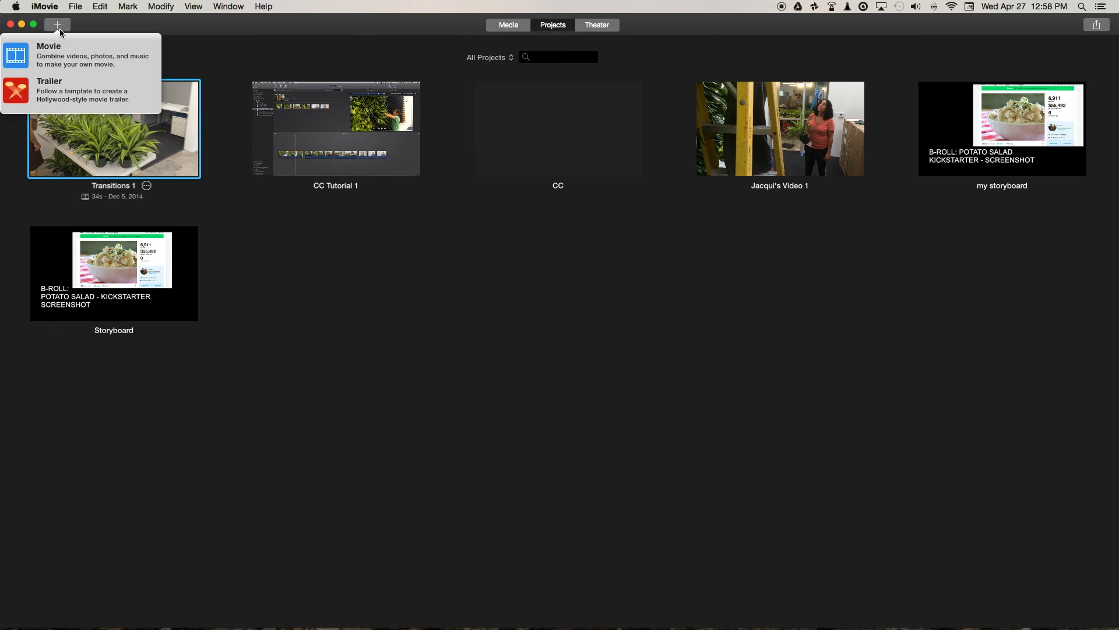
{"action": "left_click", "coordinate": [83, 7]}
{"action": "left_click", "coordinate": [248, 45]}
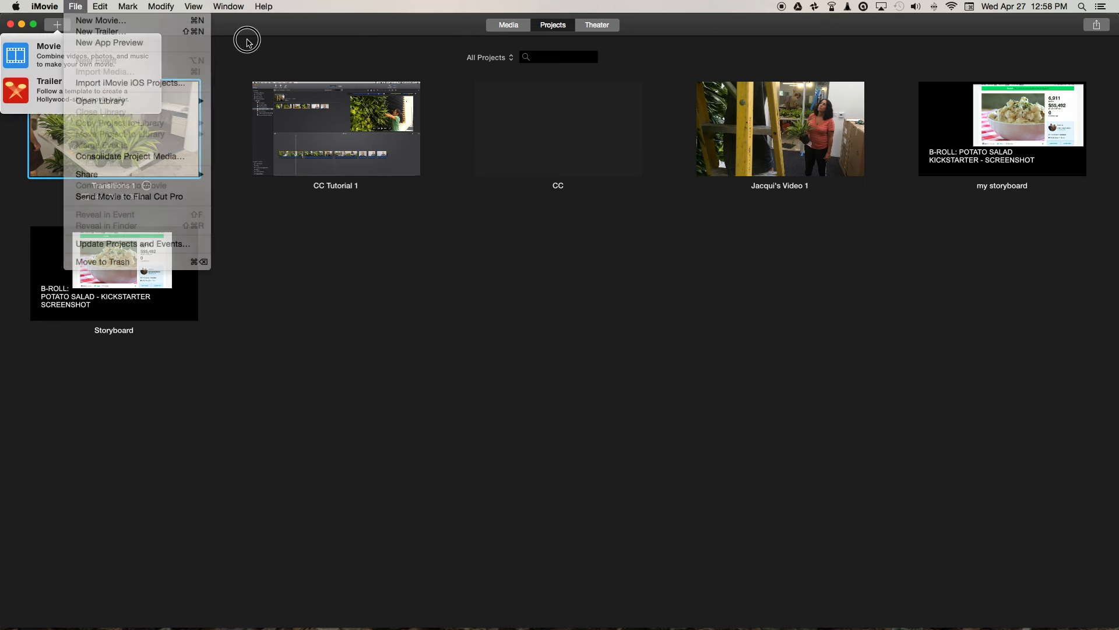
{"action": "key", "text": "Escape"}
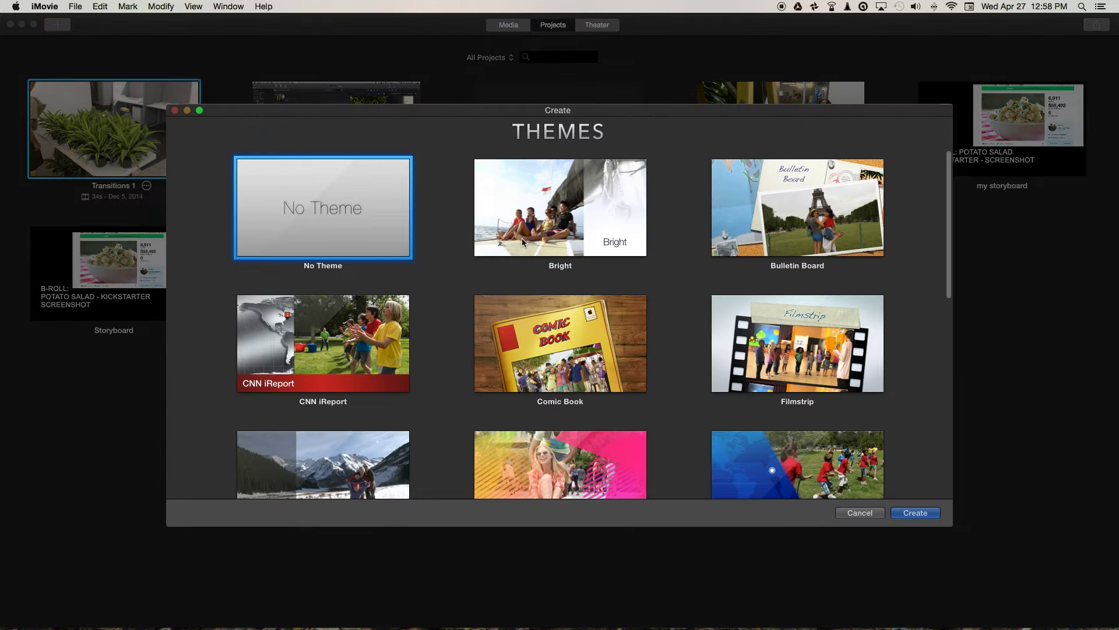
{"action": "double_click", "coordinate": [303, 208]}
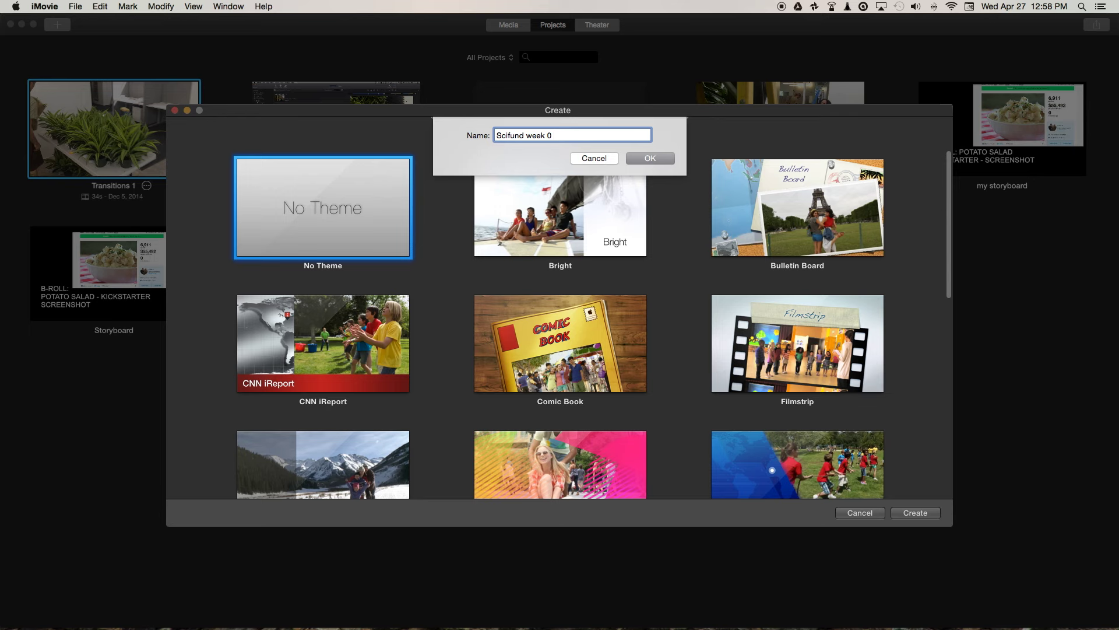
{"action": "type", "text": "Scifund week 0 task"}
{"action": "key", "text": "Return"}
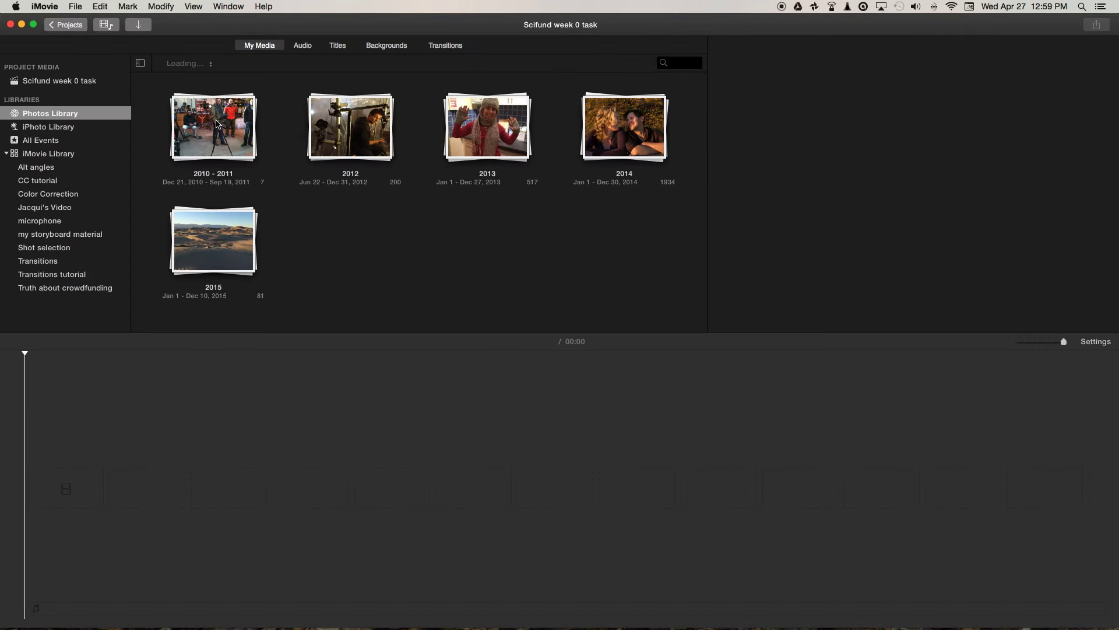
Import clips 0007-HQ.mp4 through B0034-HQ.mp4 from the home Movies folder into the project
{"action": "left_click", "coordinate": [69, 82]}
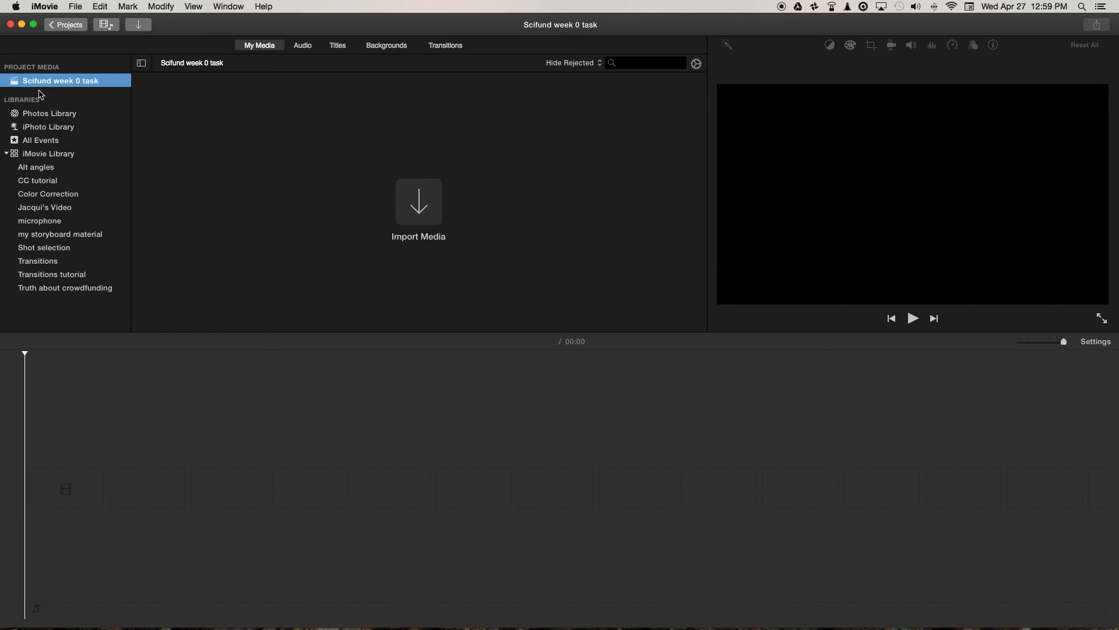
{"action": "left_click", "coordinate": [419, 208]}
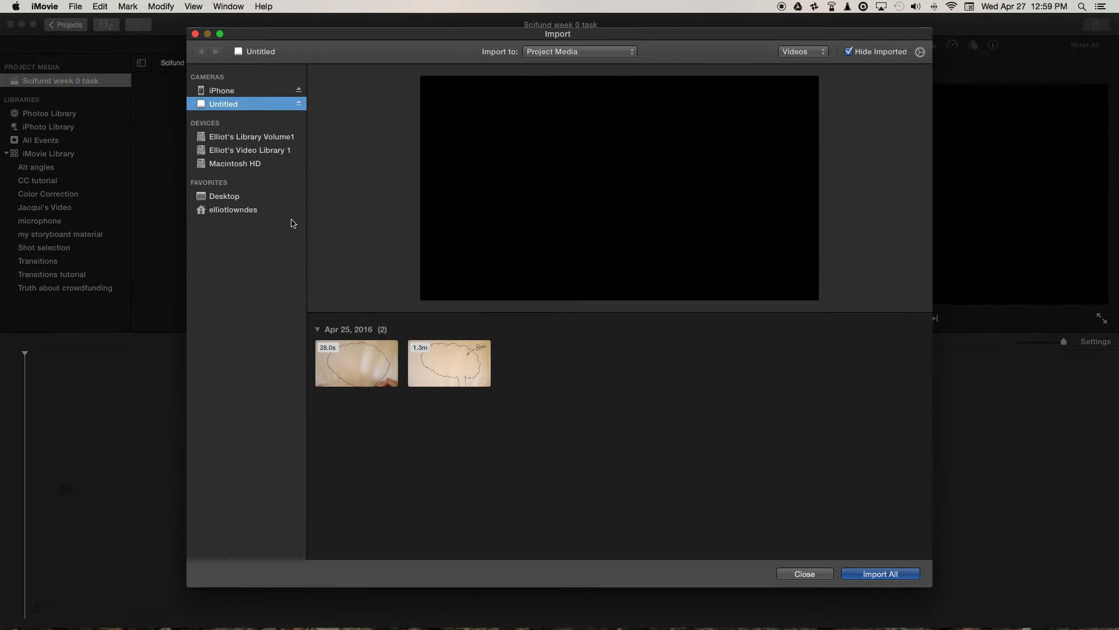
{"action": "left_click", "coordinate": [225, 211]}
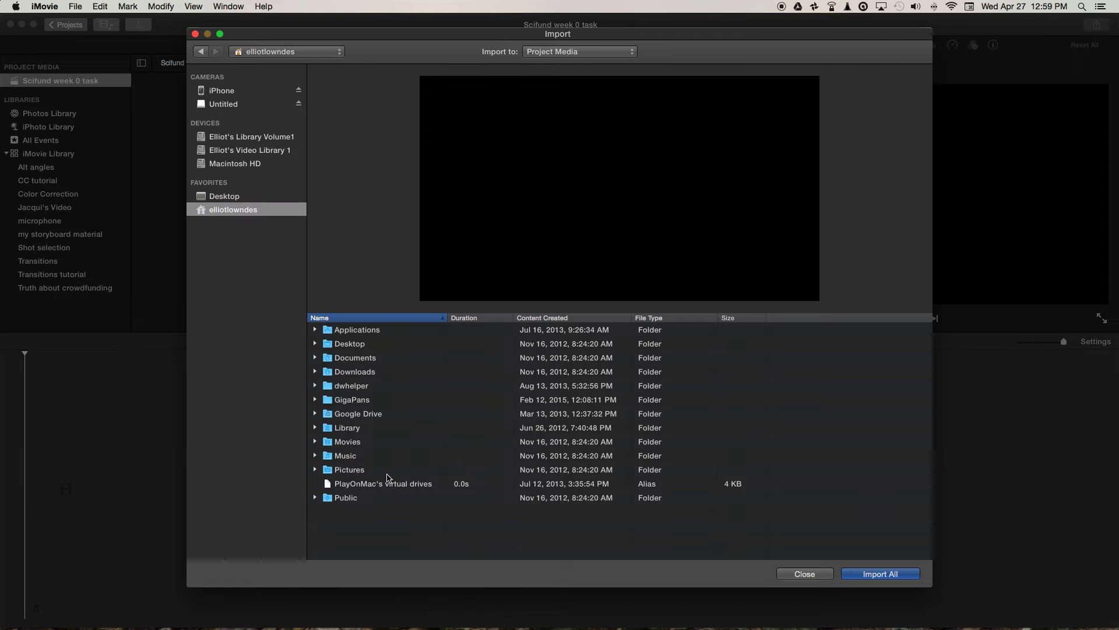
{"action": "double_click", "coordinate": [328, 445]}
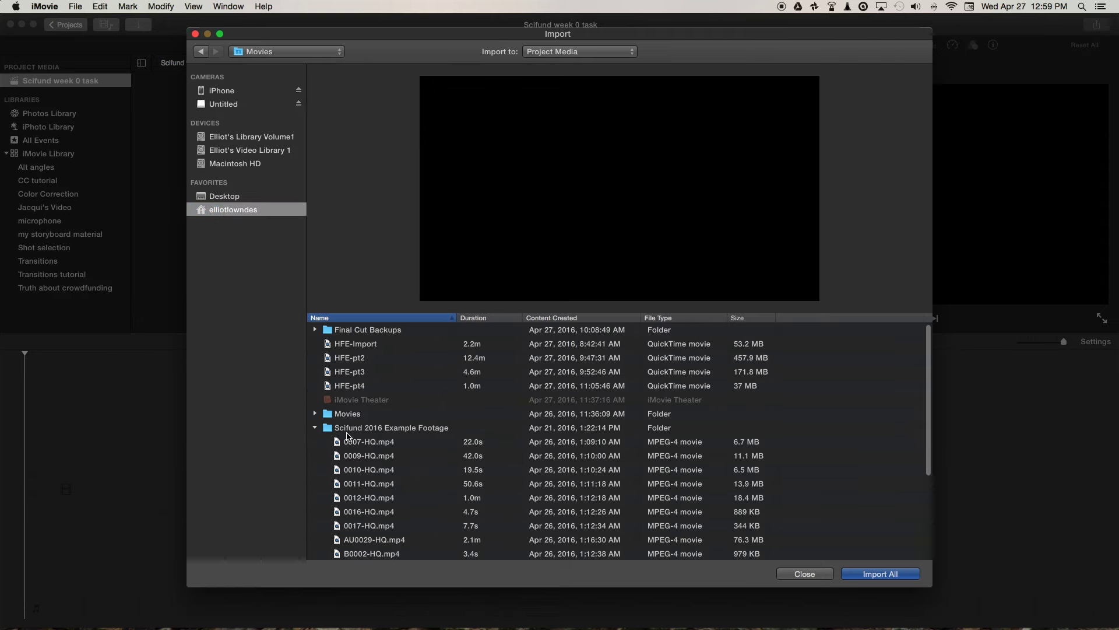
{"action": "left_click", "coordinate": [359, 444]}
{"action": "scroll", "coordinate": [367, 447], "scroll_direction": "down", "scroll_amount": 5}
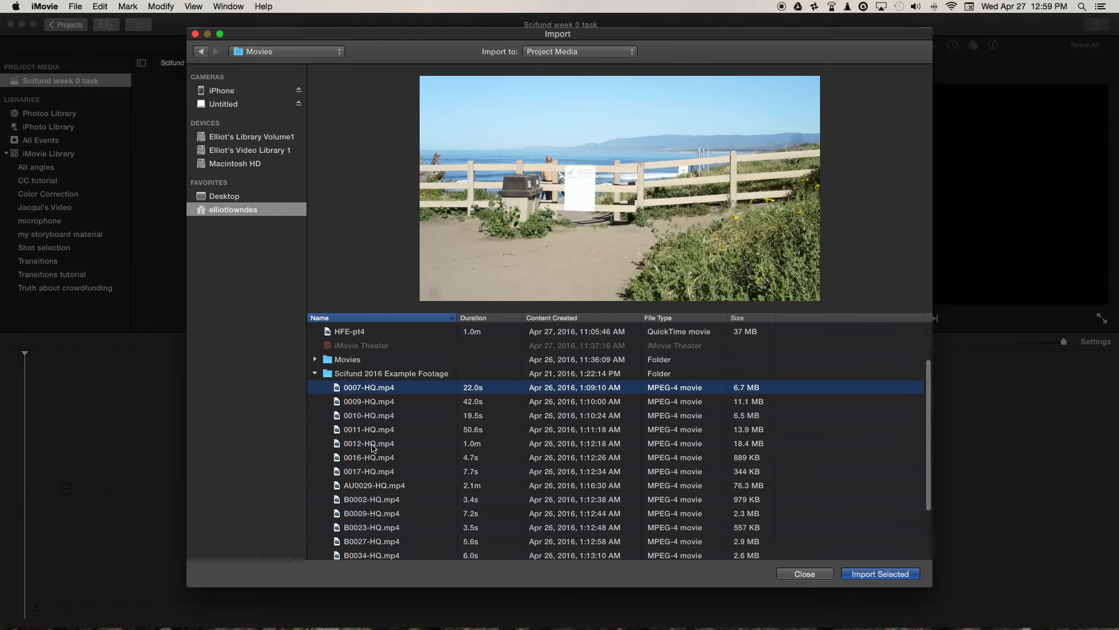
{"action": "left_click", "coordinate": [378, 483], "text": "shift"}
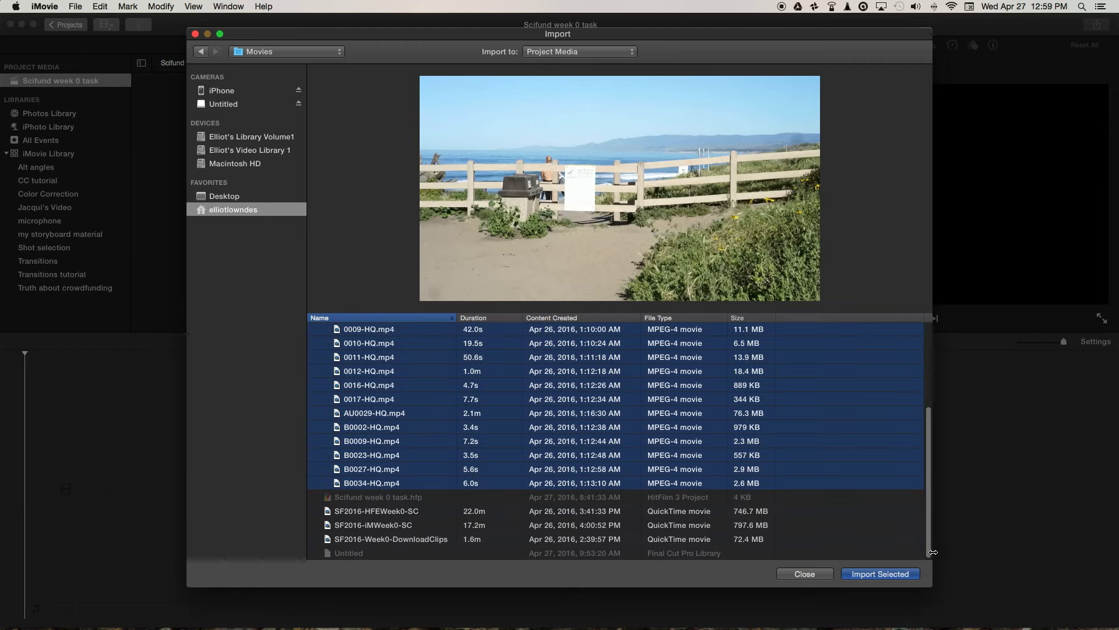
{"action": "left_click", "coordinate": [898, 574]}
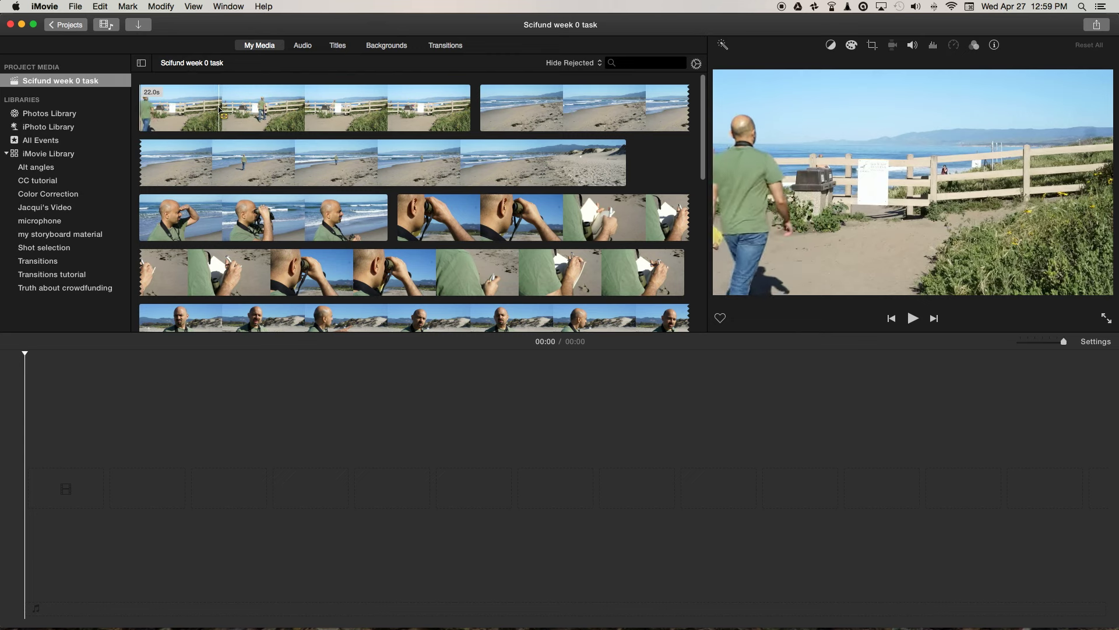
Place a short range of the fence walking clip into the empty timeline
{"action": "left_click", "coordinate": [227, 111]}
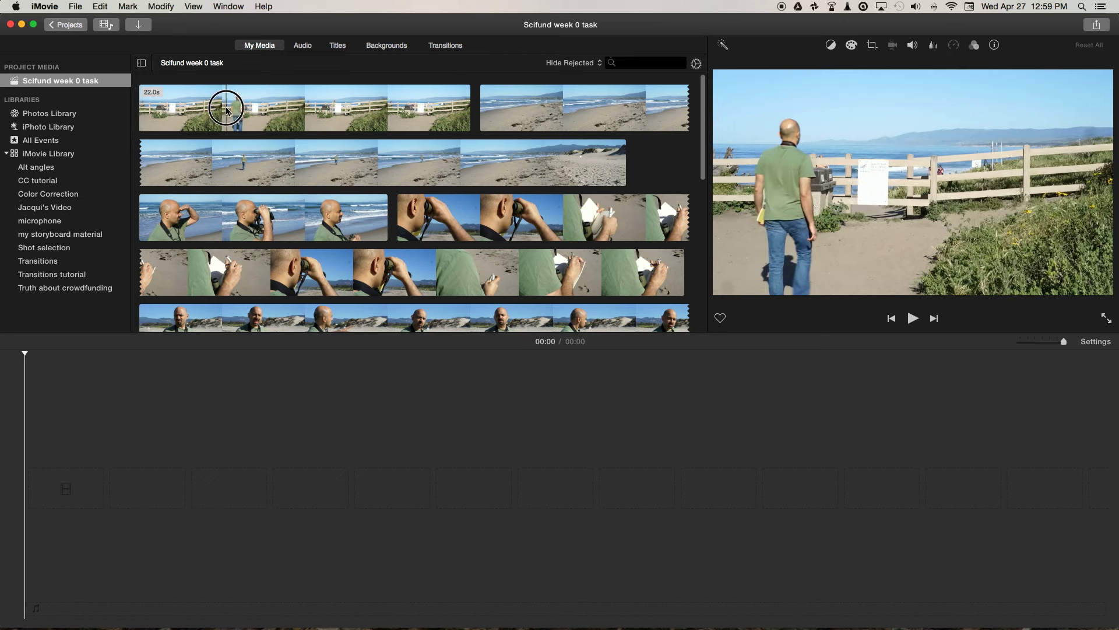
{"action": "left_click_drag", "start_coordinate": [226, 110], "coordinate": [315, 114]}
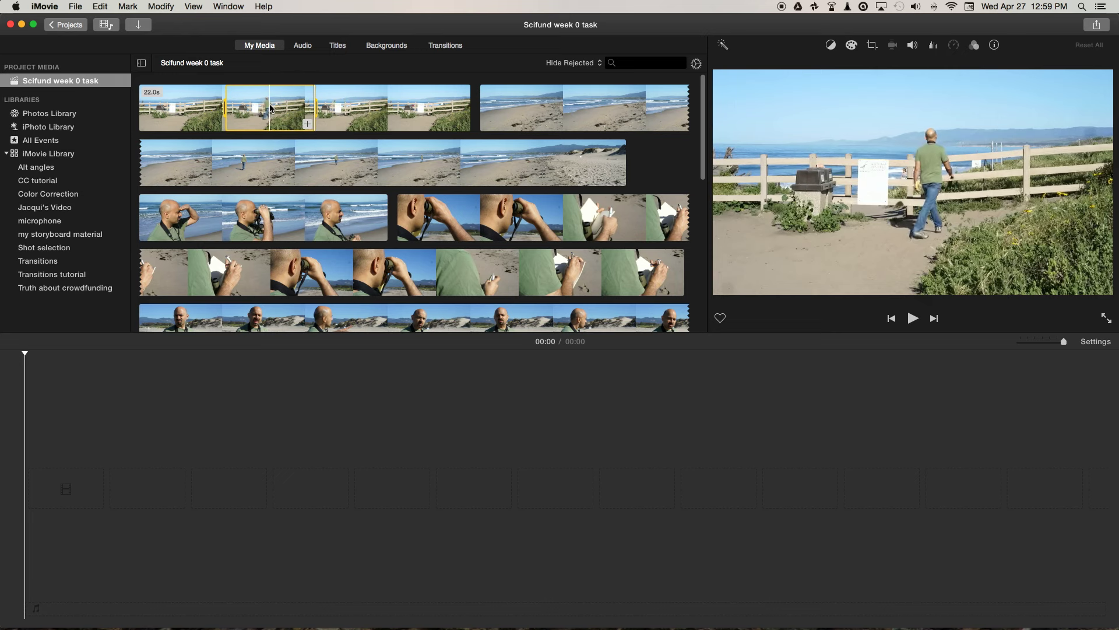
{"action": "left_click_drag", "start_coordinate": [235, 296], "coordinate": [50, 498]}
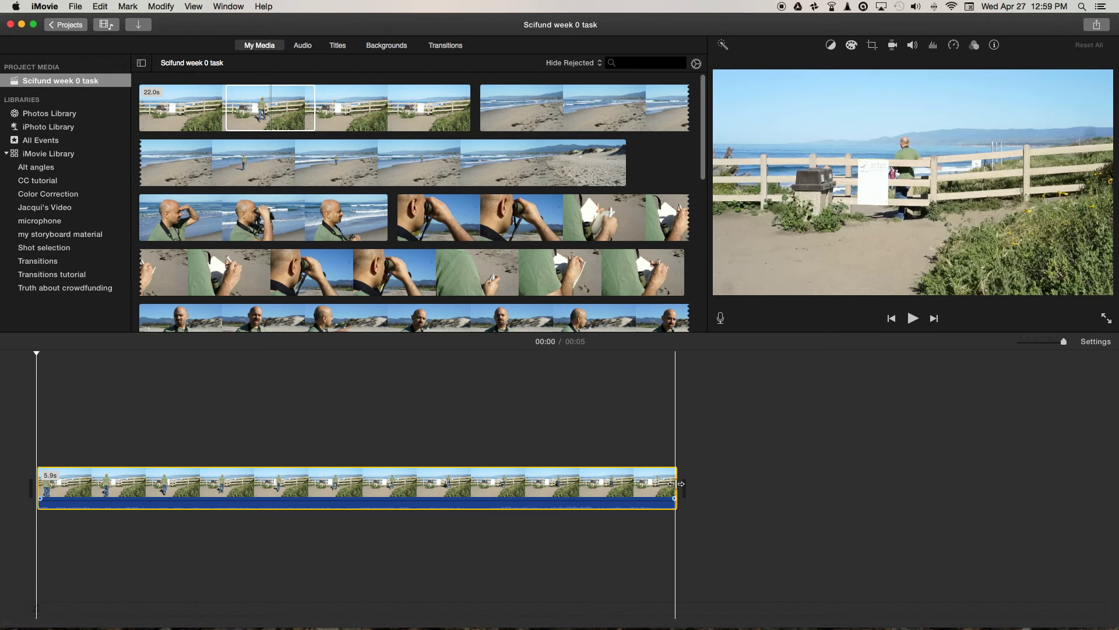
Trim the fence clip to 4.0s and append a beach walk range after it
{"action": "left_click_drag", "start_coordinate": [670, 484], "coordinate": [601, 486]}
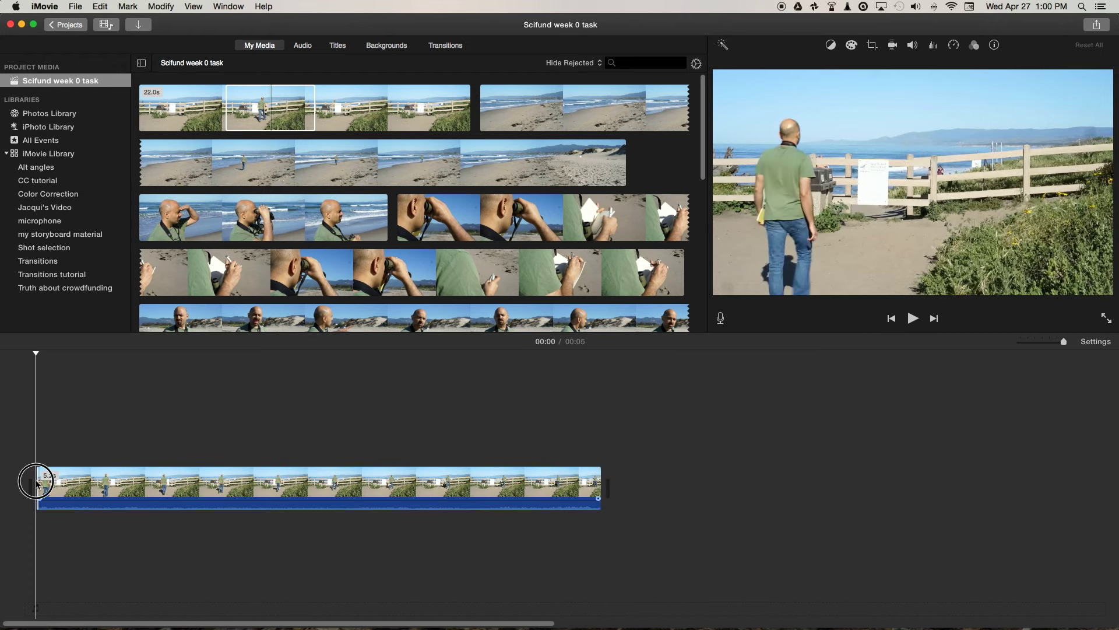
{"action": "left_click_drag", "start_coordinate": [36, 481], "coordinate": [86, 482]}
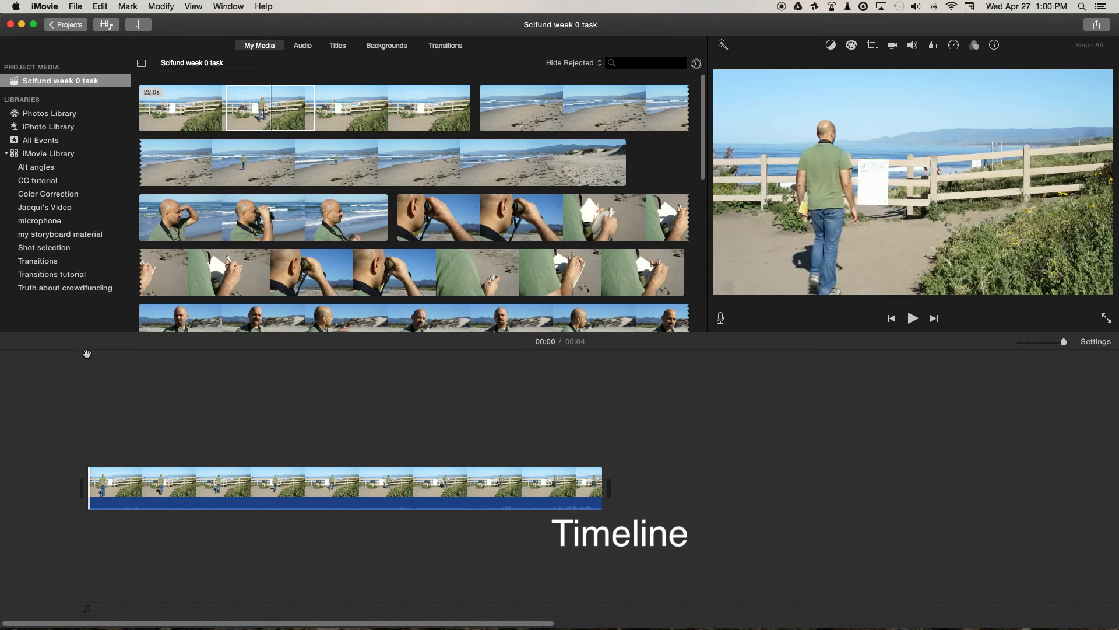
{"action": "left_click_drag", "start_coordinate": [93, 356], "coordinate": [292, 359]}
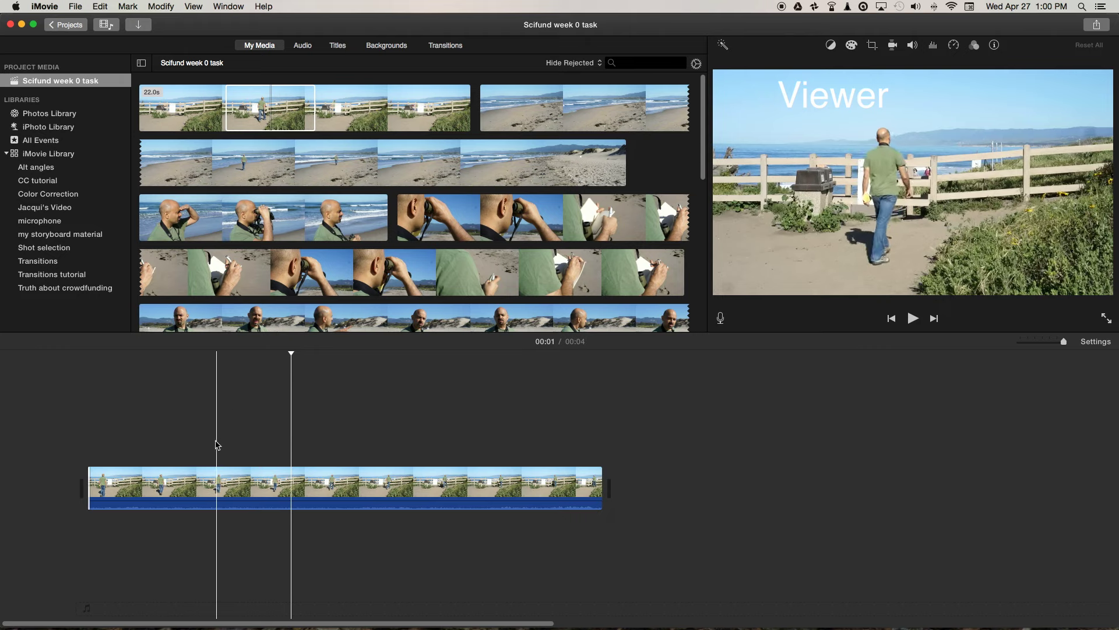
{"action": "left_click_drag", "start_coordinate": [89, 482], "coordinate": [138, 489]}
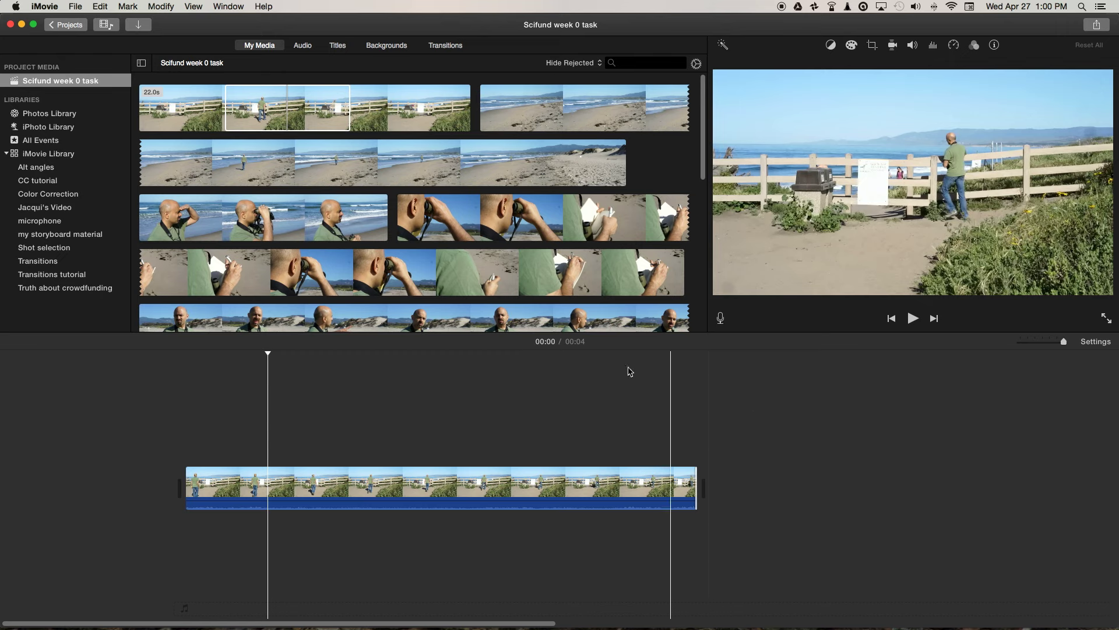
{"action": "left_click_drag", "start_coordinate": [228, 163], "coordinate": [728, 480]}
Append a 7.4s eye-shading range and a close-up binoculars range to the timeline
{"action": "scroll", "coordinate": [438, 379], "scroll_direction": "right", "scroll_amount": 10}
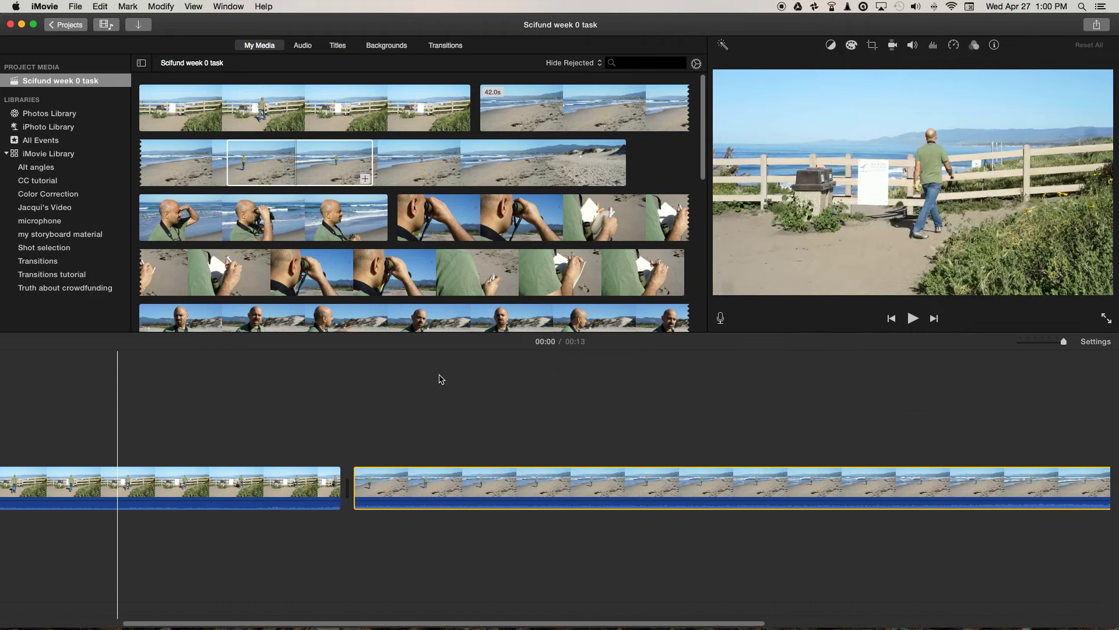
{"action": "scroll", "coordinate": [439, 379], "scroll_direction": "right", "scroll_amount": 5}
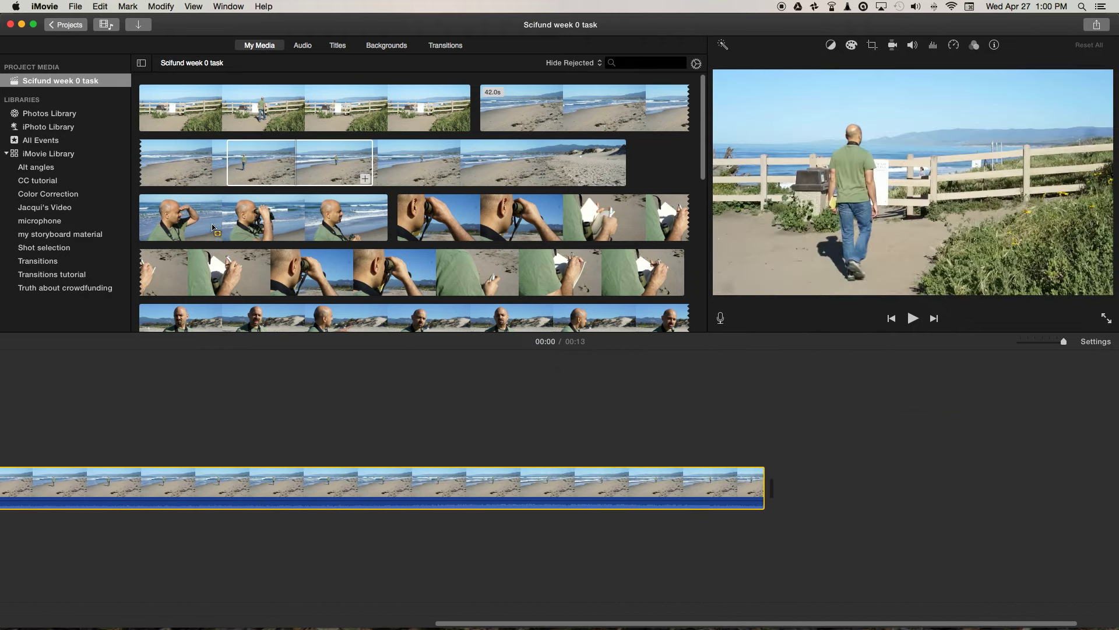
{"action": "left_click_drag", "start_coordinate": [186, 222], "coordinate": [791, 484]}
{"action": "scroll", "coordinate": [762, 484], "scroll_direction": "right", "scroll_amount": 10}
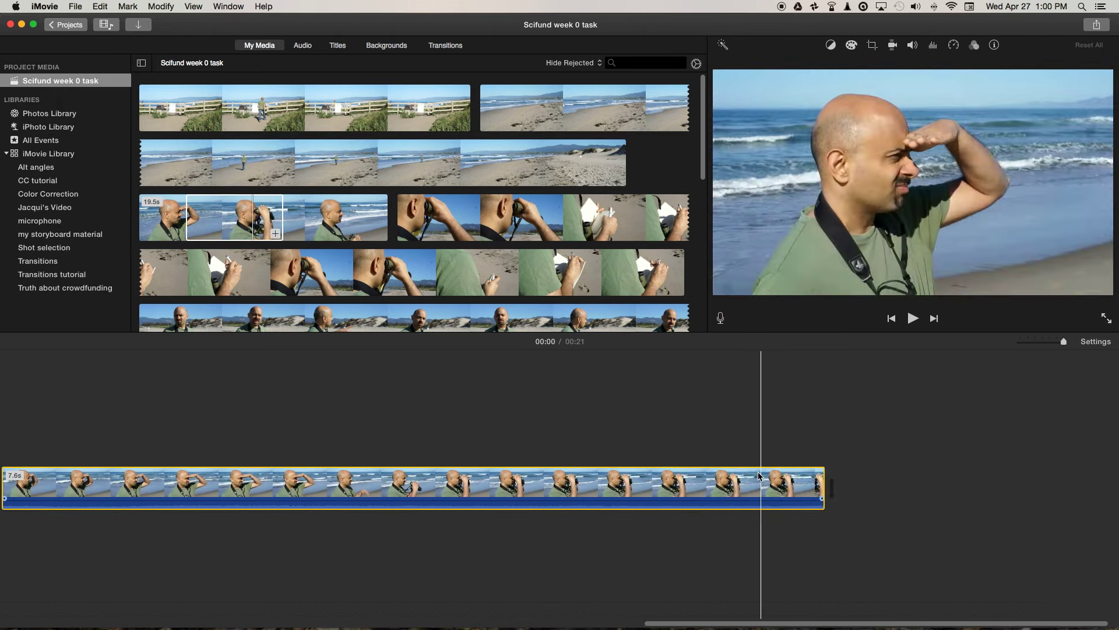
{"action": "left_click_drag", "start_coordinate": [418, 221], "coordinate": [861, 484]}
Add the 3.5s bird clip to the end of the movie
{"action": "scroll", "coordinate": [862, 484], "scroll_direction": "right", "scroll_amount": 10}
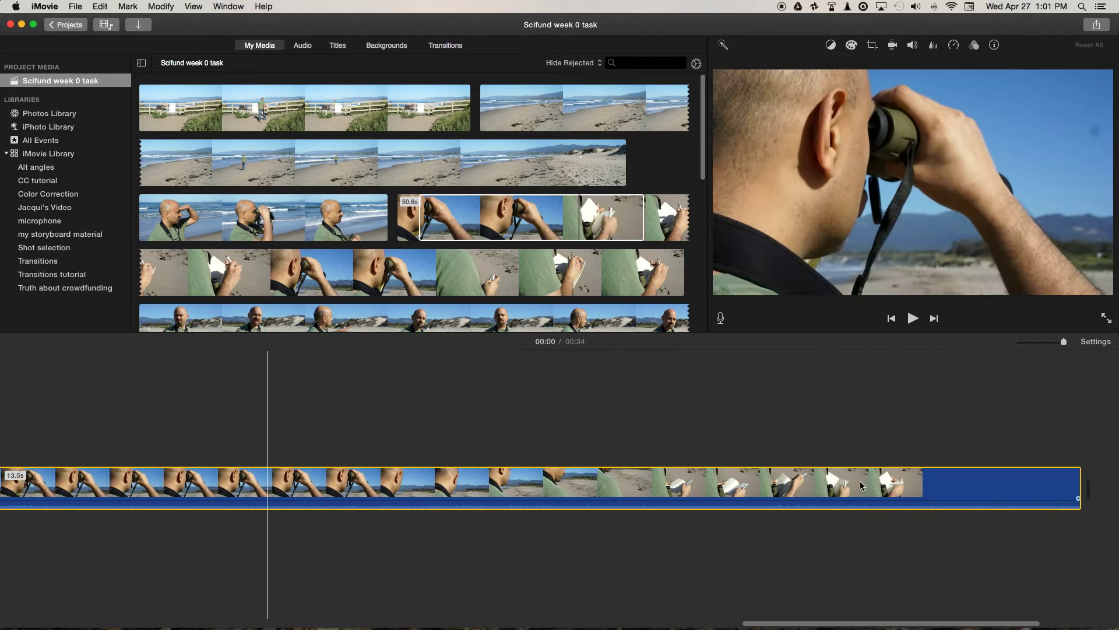
{"action": "scroll", "coordinate": [481, 252], "scroll_direction": "down", "scroll_amount": 1}
{"action": "scroll", "coordinate": [482, 252], "scroll_direction": "down", "scroll_amount": 10}
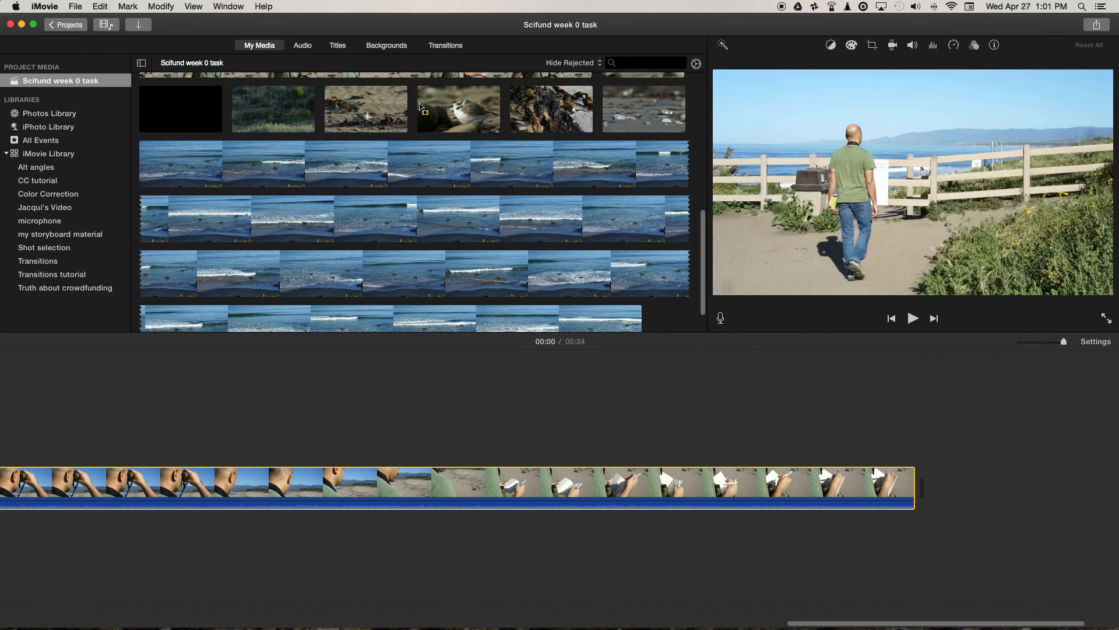
{"action": "left_click", "coordinate": [419, 108]}
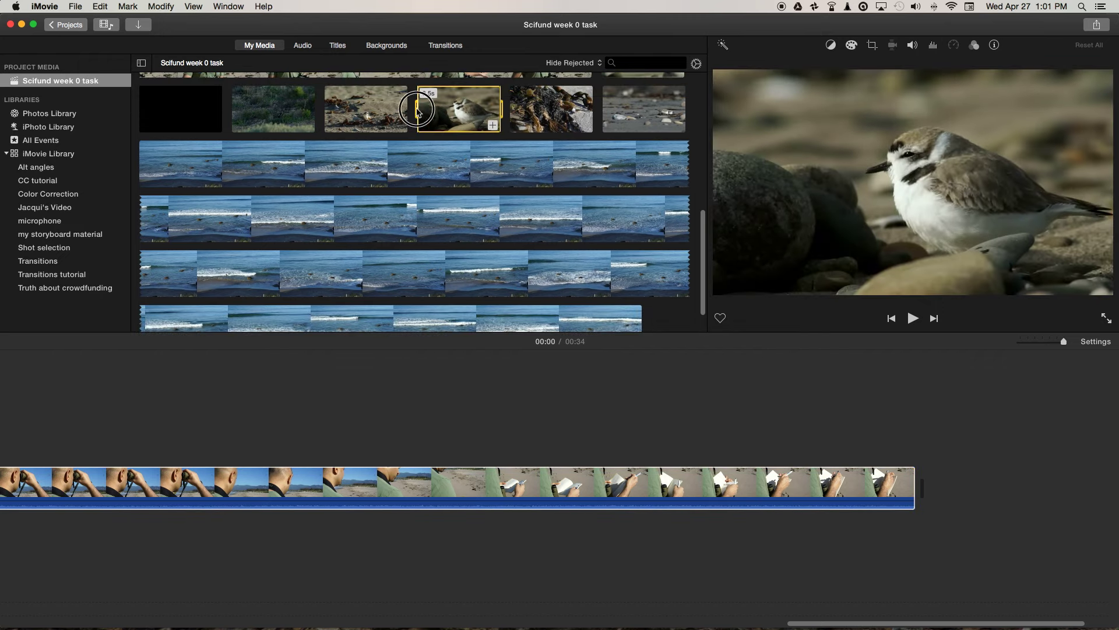
{"action": "left_click_drag", "start_coordinate": [423, 108], "coordinate": [947, 479]}
{"action": "scroll", "coordinate": [919, 464], "scroll_direction": "left", "scroll_amount": 5}
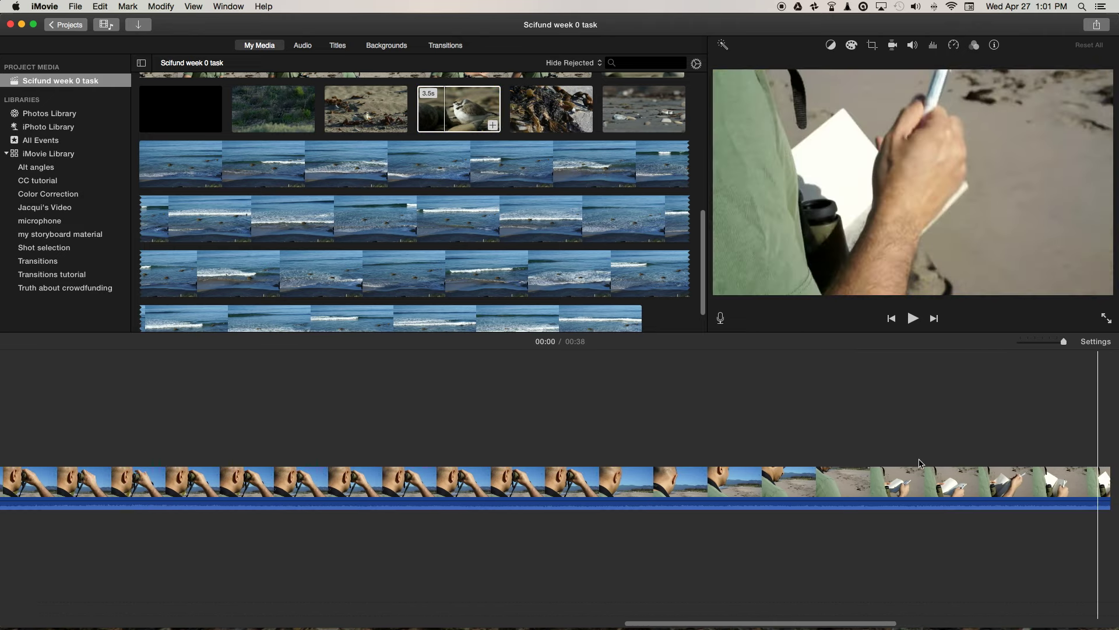
{"action": "scroll", "coordinate": [921, 462], "scroll_direction": "left", "scroll_amount": 10}
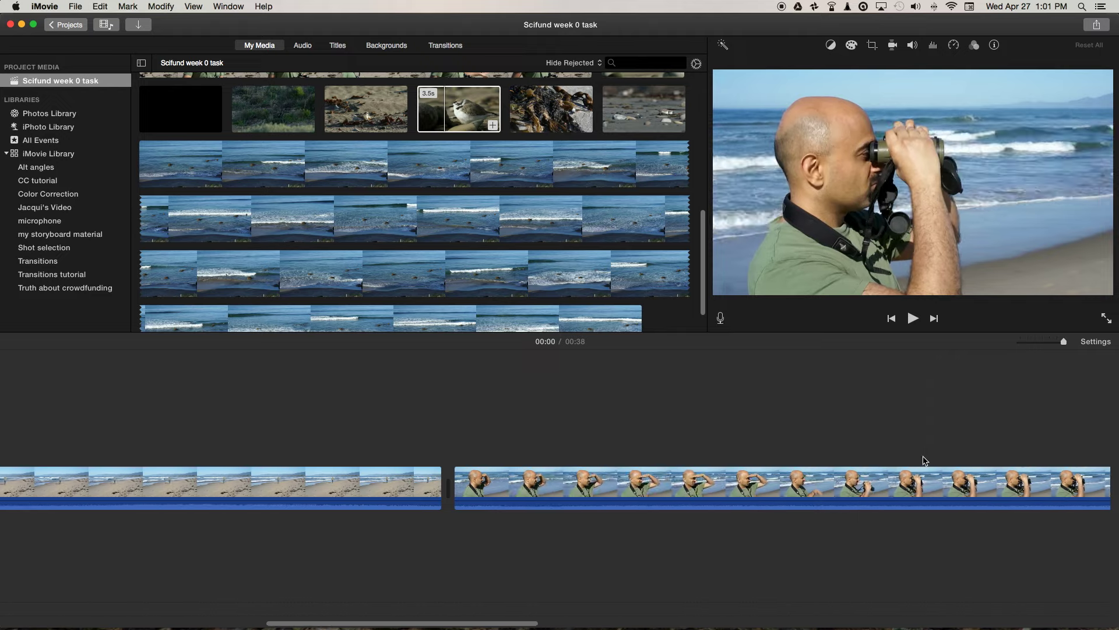
Zoom the timeline out until all five clips of the 38-second movie are visible
{"action": "scroll", "coordinate": [933, 466], "scroll_direction": "left", "scroll_amount": 8}
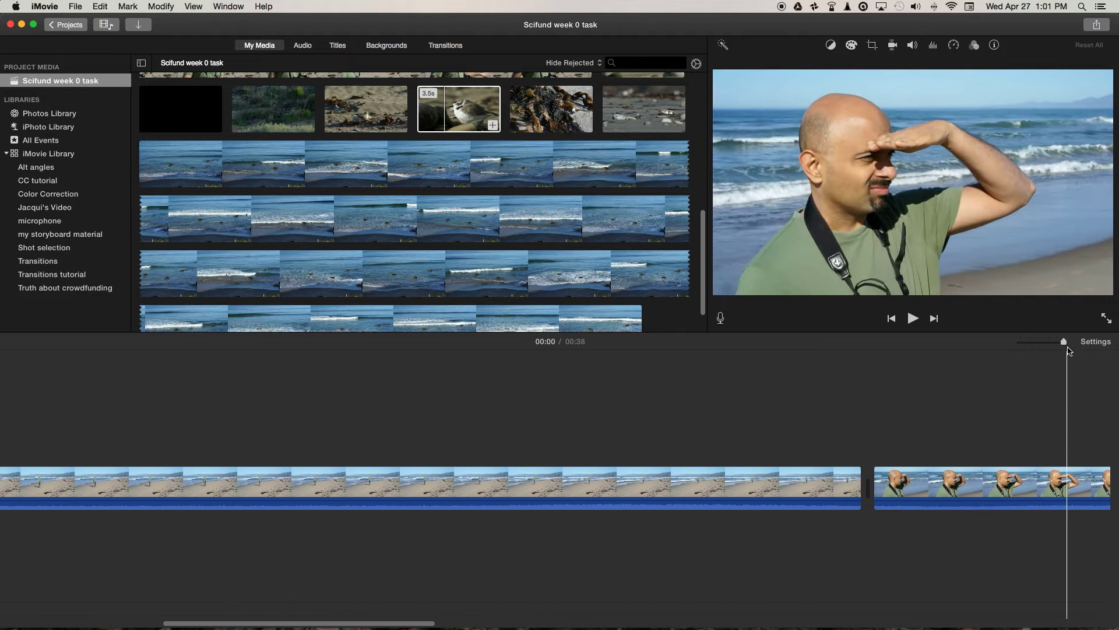
{"action": "left_click_drag", "start_coordinate": [1063, 343], "coordinate": [1051, 344]}
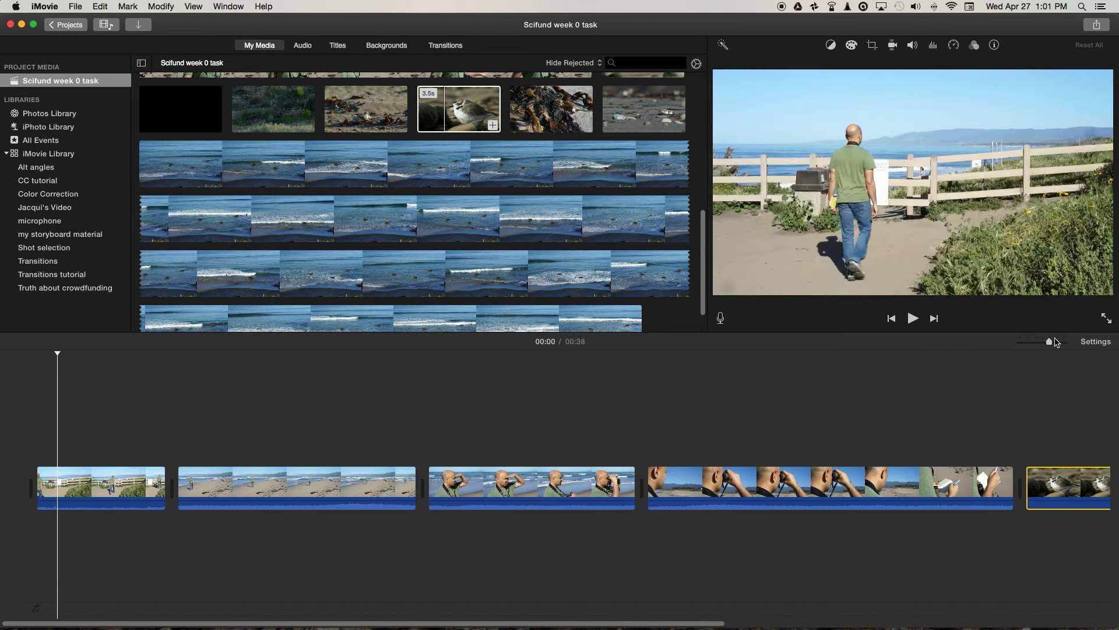
{"action": "left_click_drag", "start_coordinate": [1048, 342], "coordinate": [1044, 343]}
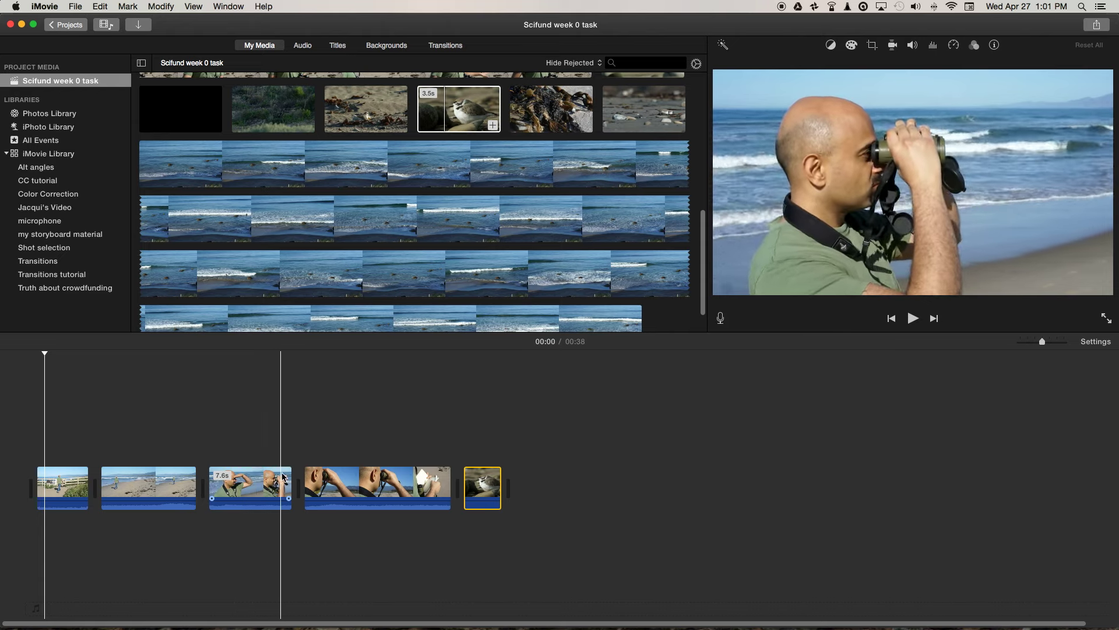
Trim the eye-shading clip's end to 4.1s and play from 00:16 to check the cut
{"action": "left_click_drag", "start_coordinate": [287, 474], "coordinate": [249, 478]}
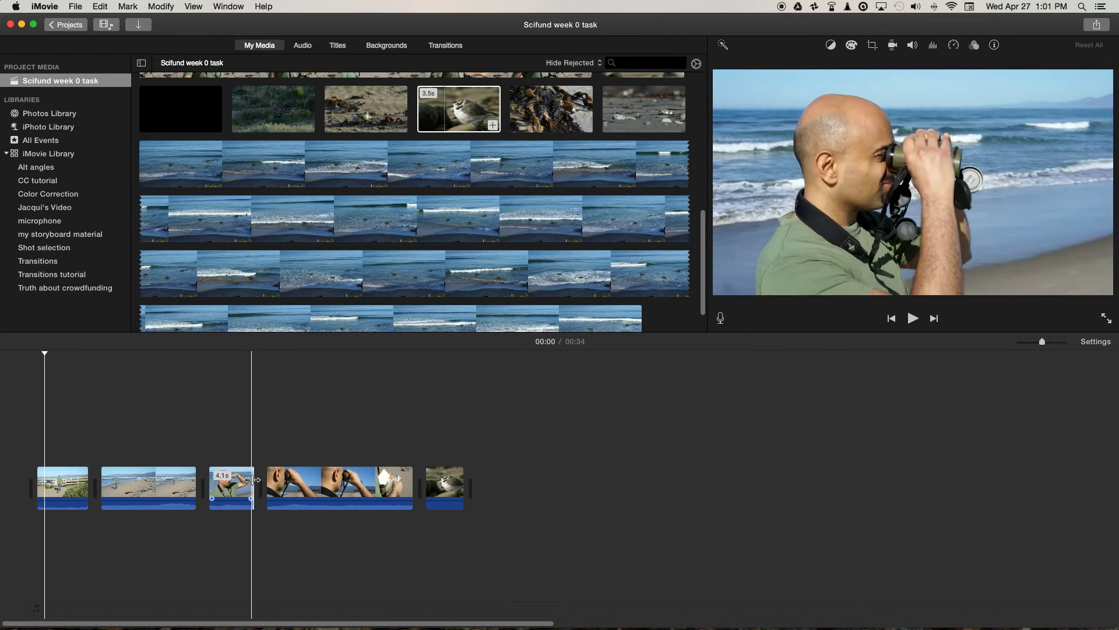
{"action": "left_click_drag", "start_coordinate": [252, 479], "coordinate": [255, 482]}
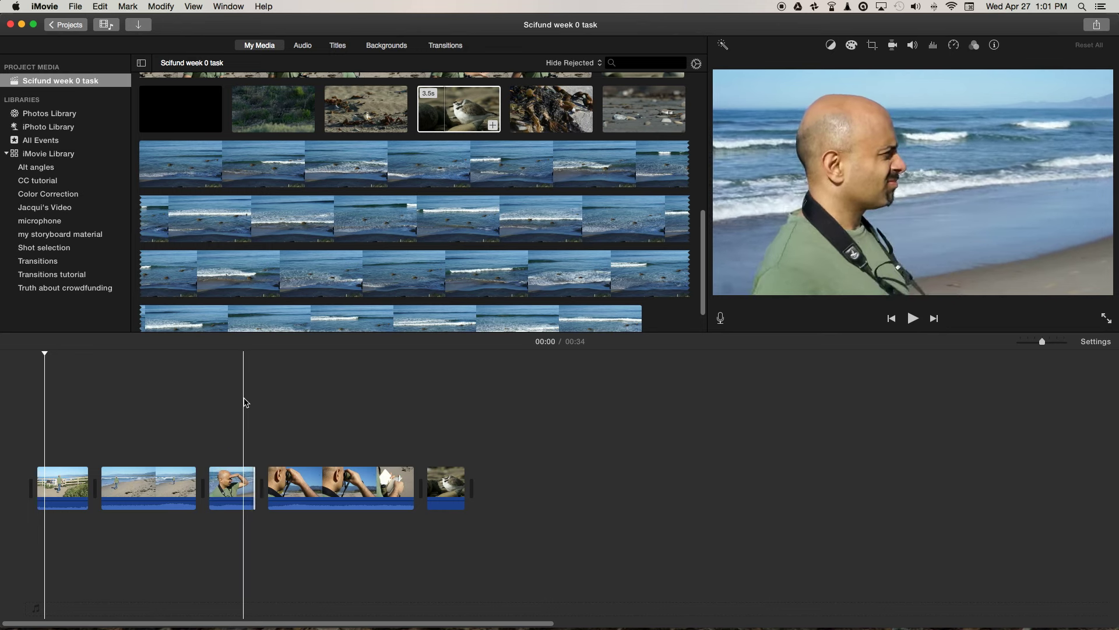
{"action": "left_click_drag", "start_coordinate": [46, 354], "coordinate": [239, 367]}
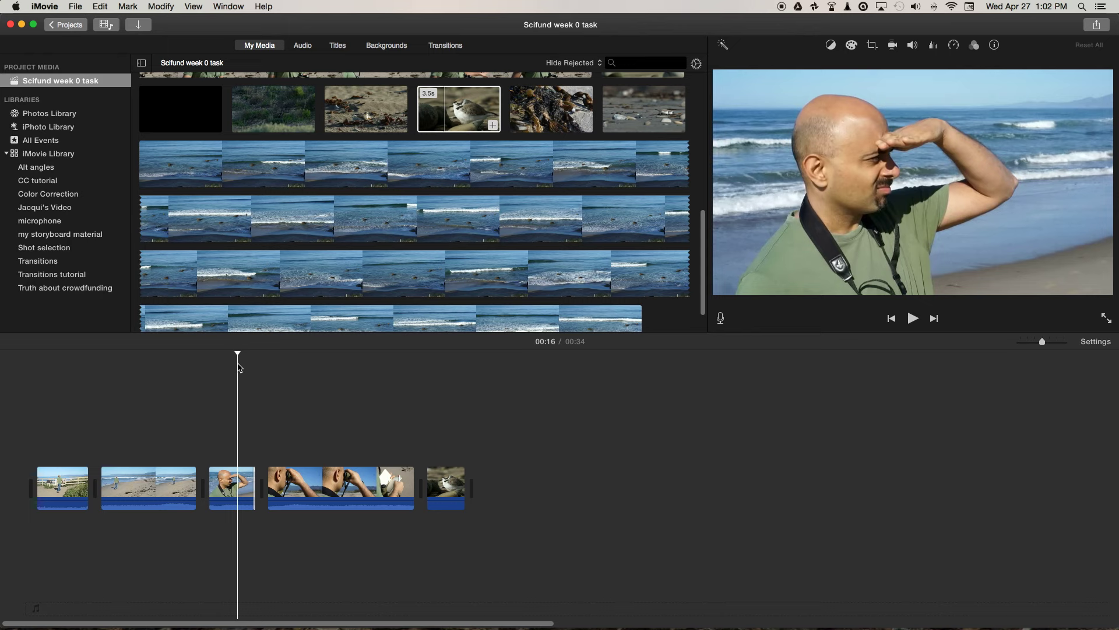
{"action": "key", "text": "space"}
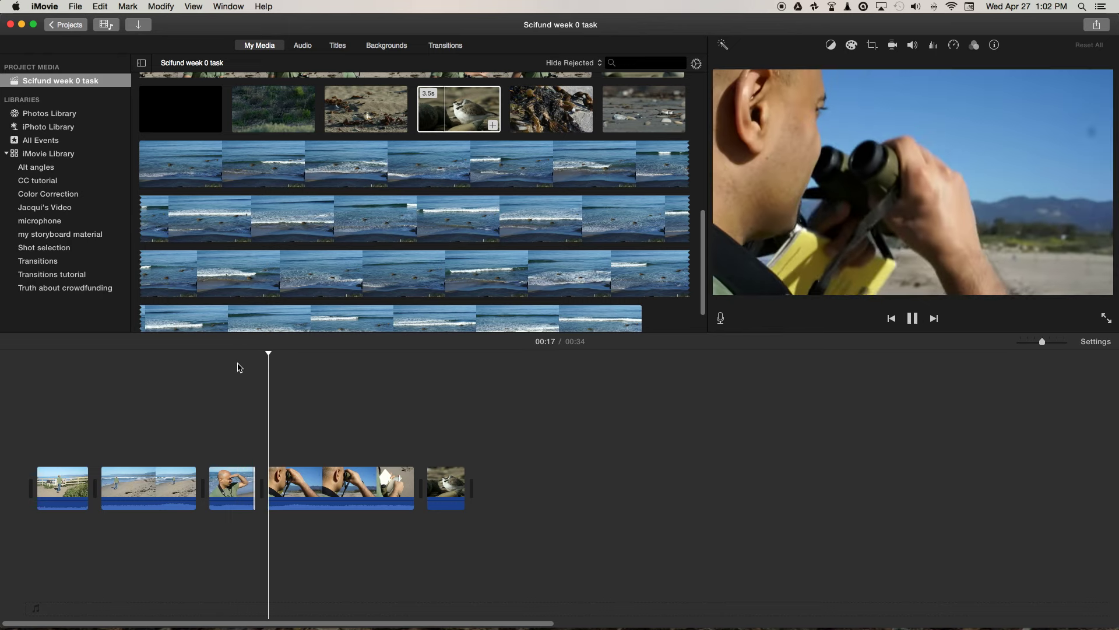
{"action": "key", "text": "space"}
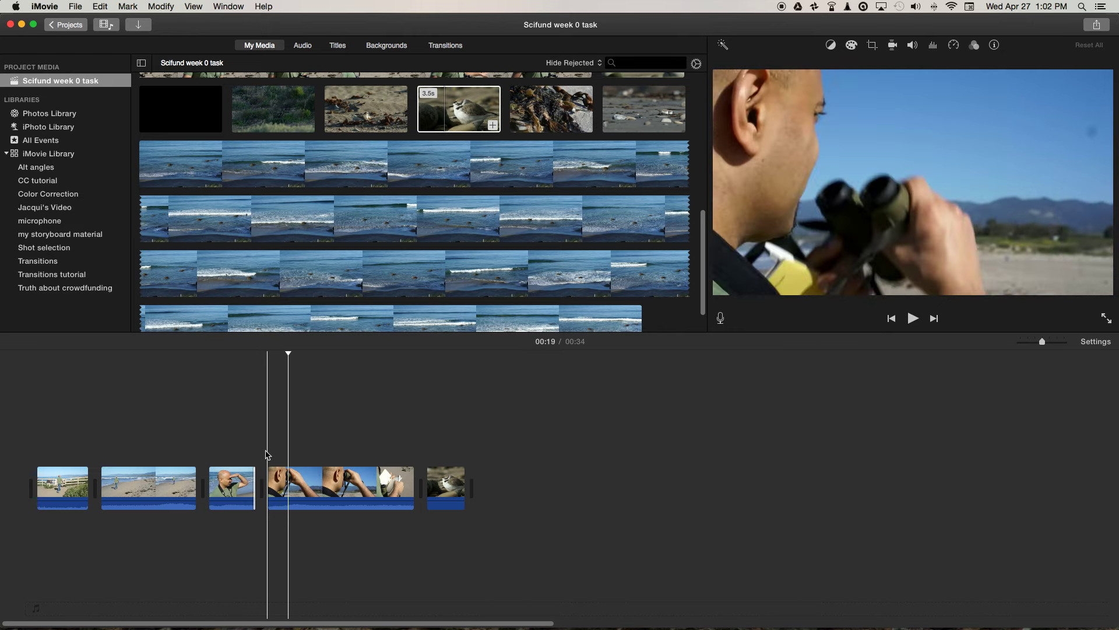
Trim the binoculars clip's start so the movie runs 32 seconds, then preview across the cut
{"action": "left_click_drag", "start_coordinate": [270, 482], "coordinate": [289, 484]}
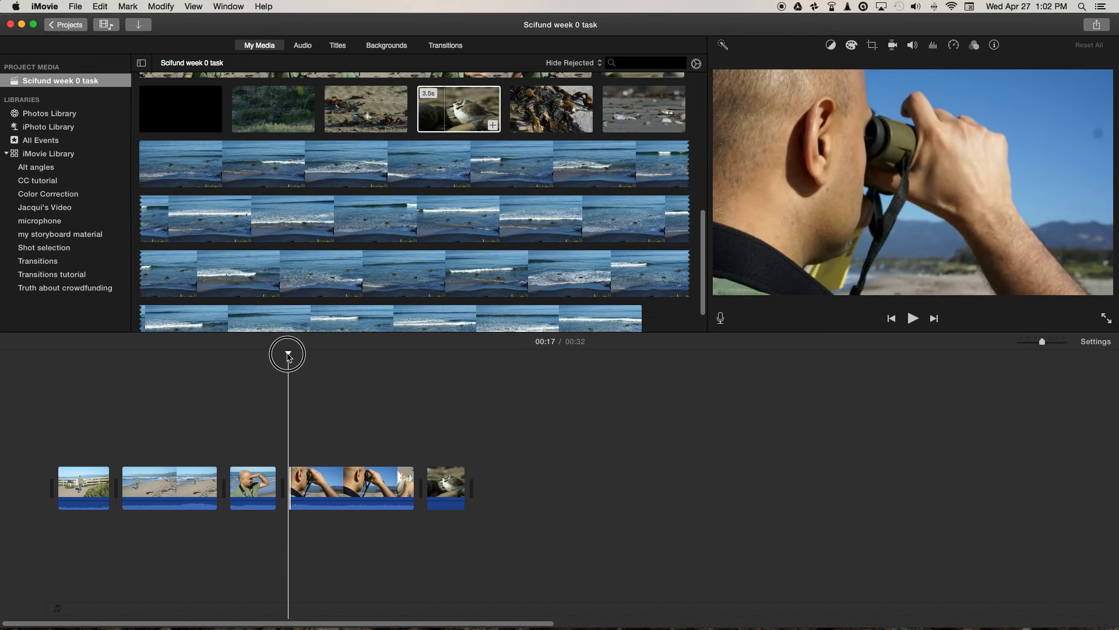
{"action": "left_click_drag", "start_coordinate": [288, 356], "coordinate": [260, 358]}
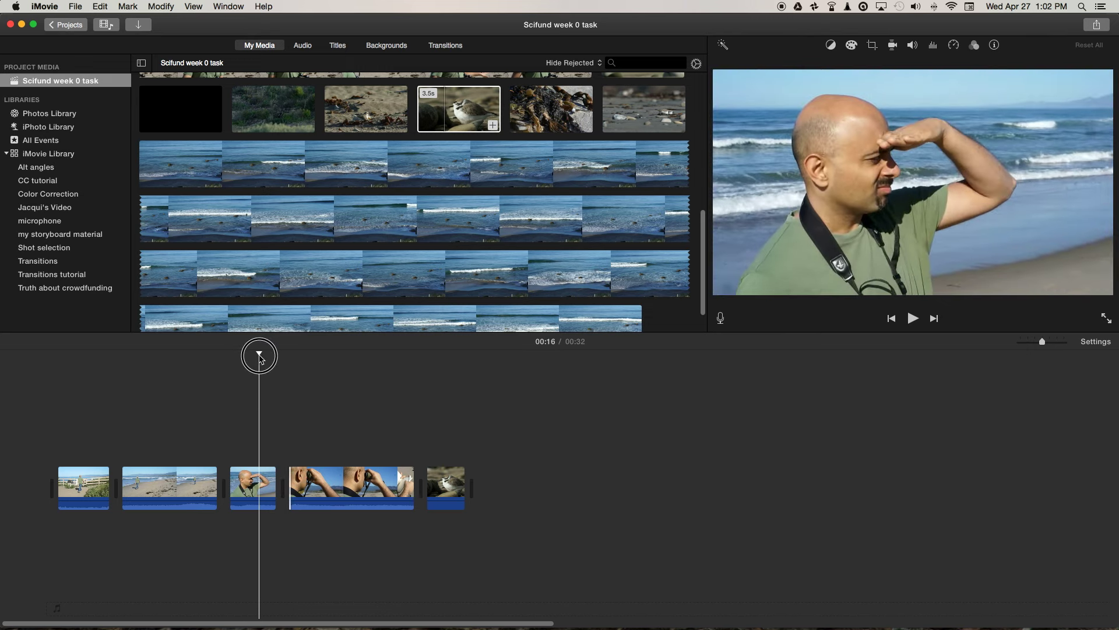
{"action": "key", "text": "space"}
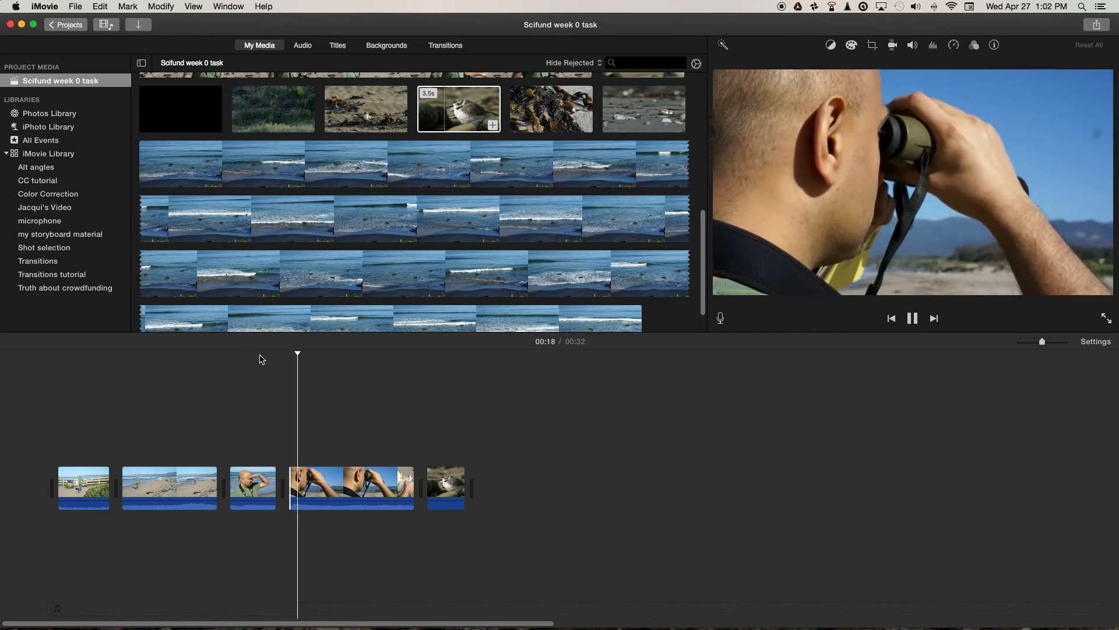
{"action": "key", "text": "space"}
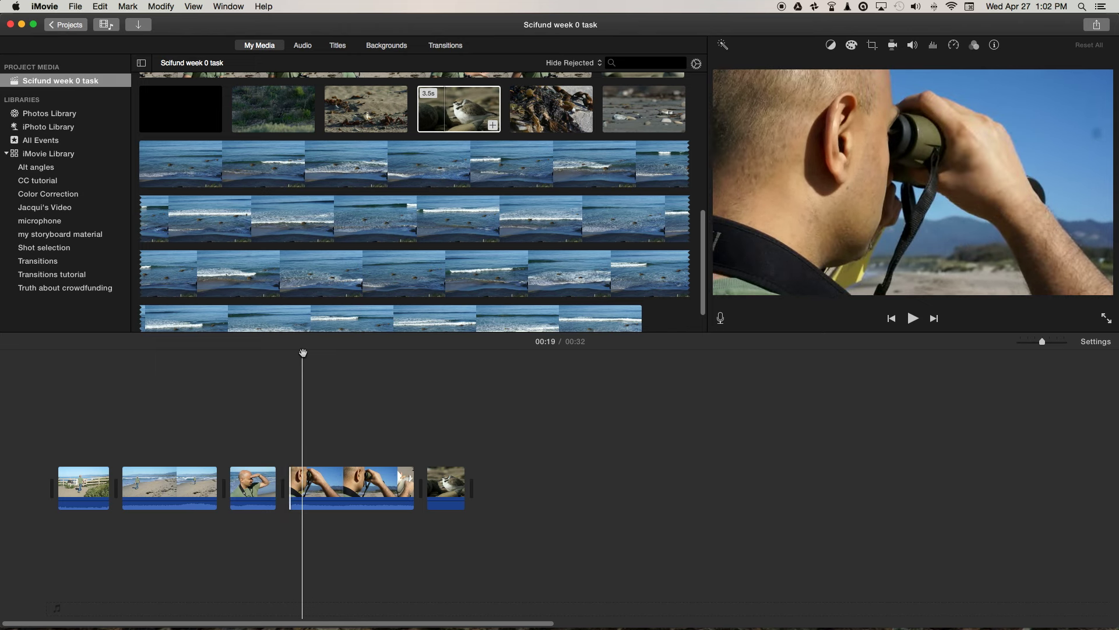
{"action": "left_click_drag", "start_coordinate": [303, 353], "coordinate": [262, 358]}
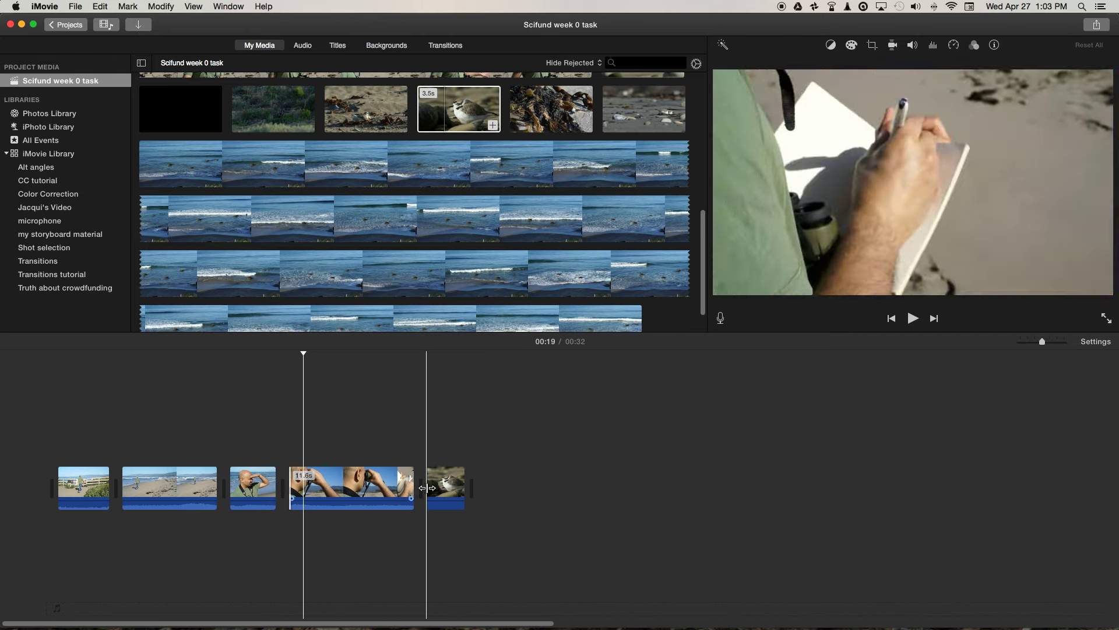
Move the 3.5s shorebird clip from the end above the binoculars shot as a cutaway
{"action": "left_click", "coordinate": [463, 479]}
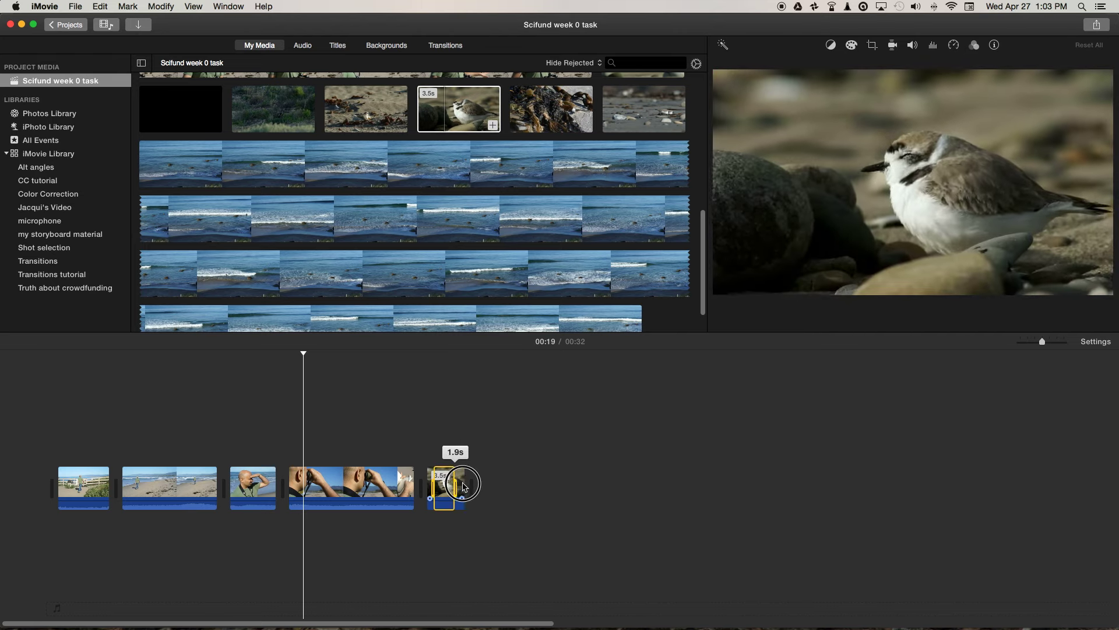
{"action": "left_click", "coordinate": [425, 490]}
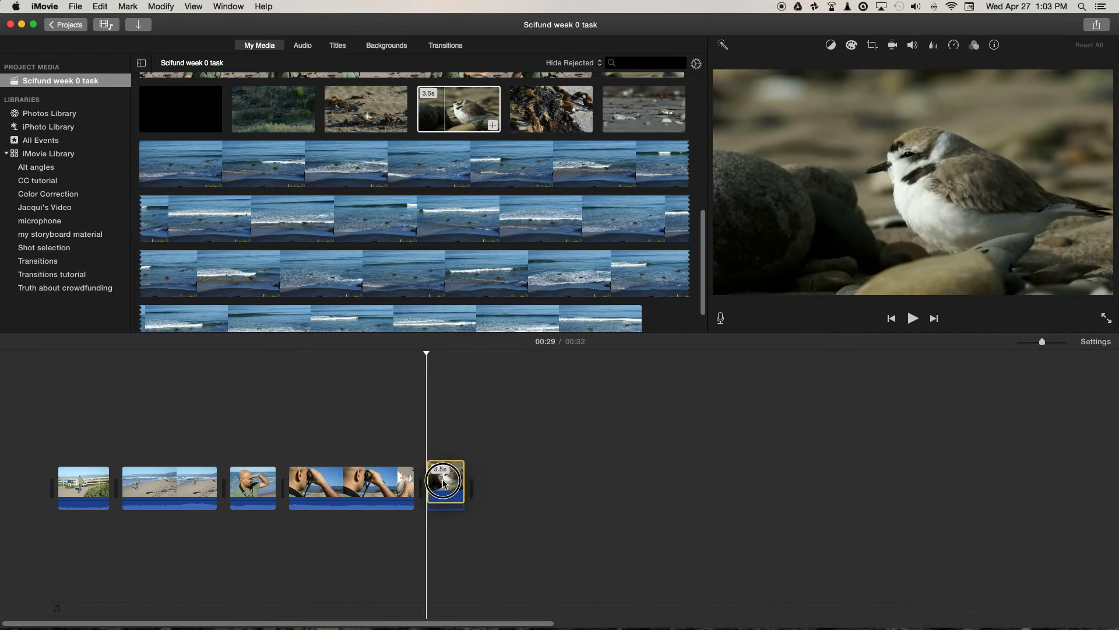
{"action": "left_click_drag", "start_coordinate": [425, 490], "coordinate": [322, 442]}
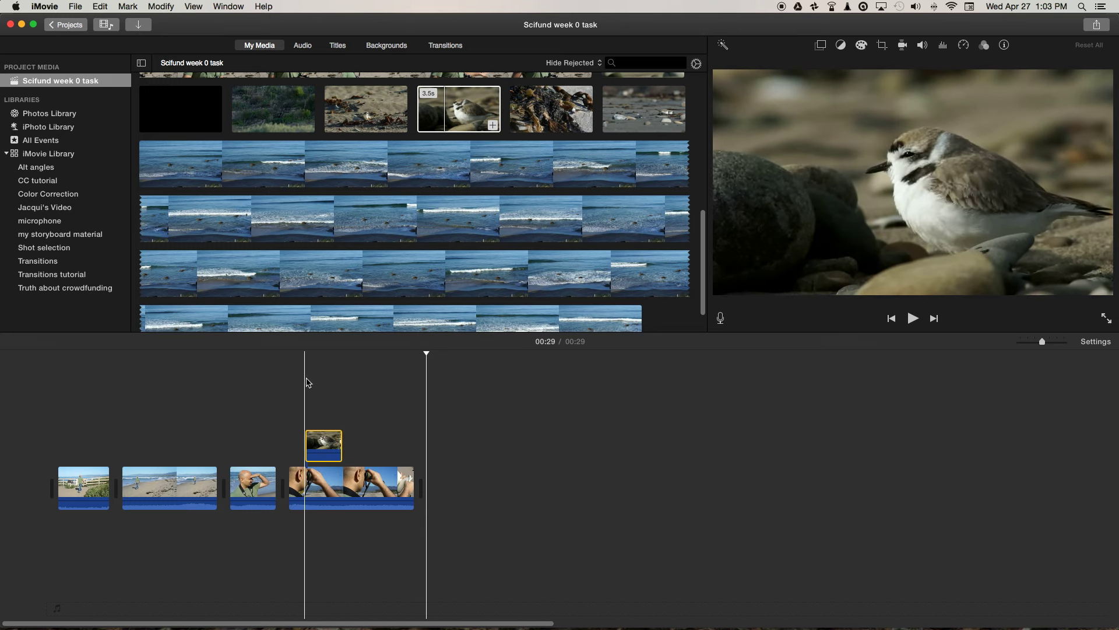
{"action": "left_click", "coordinate": [297, 358]}
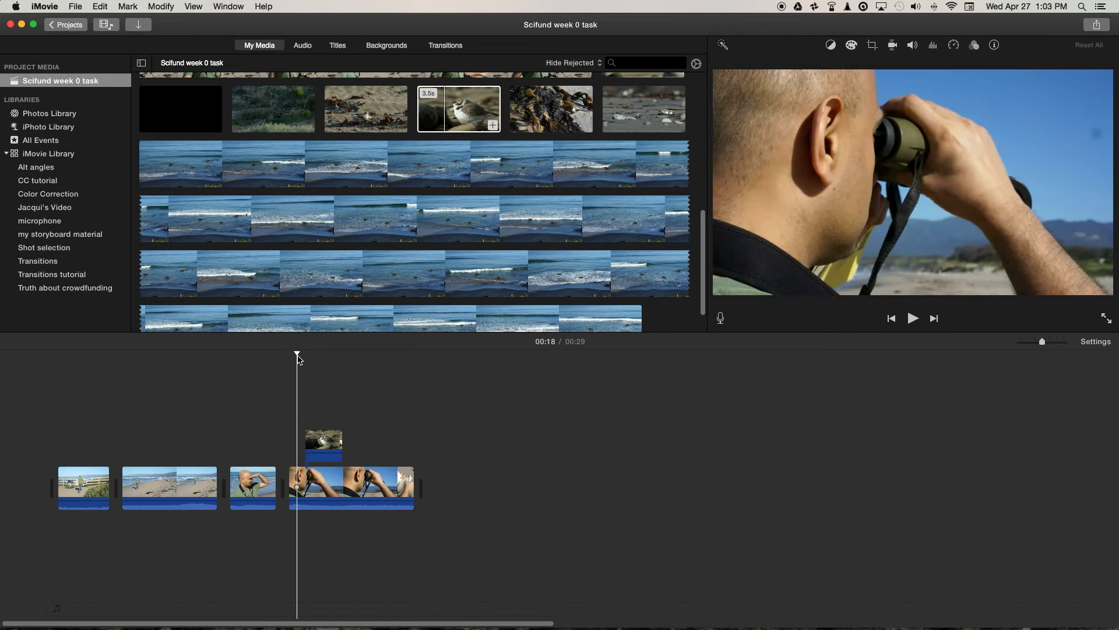
Trim the bird cutaway to 2.5s and trim the binoculars clip's start to 12.5s
{"action": "key", "text": "space"}
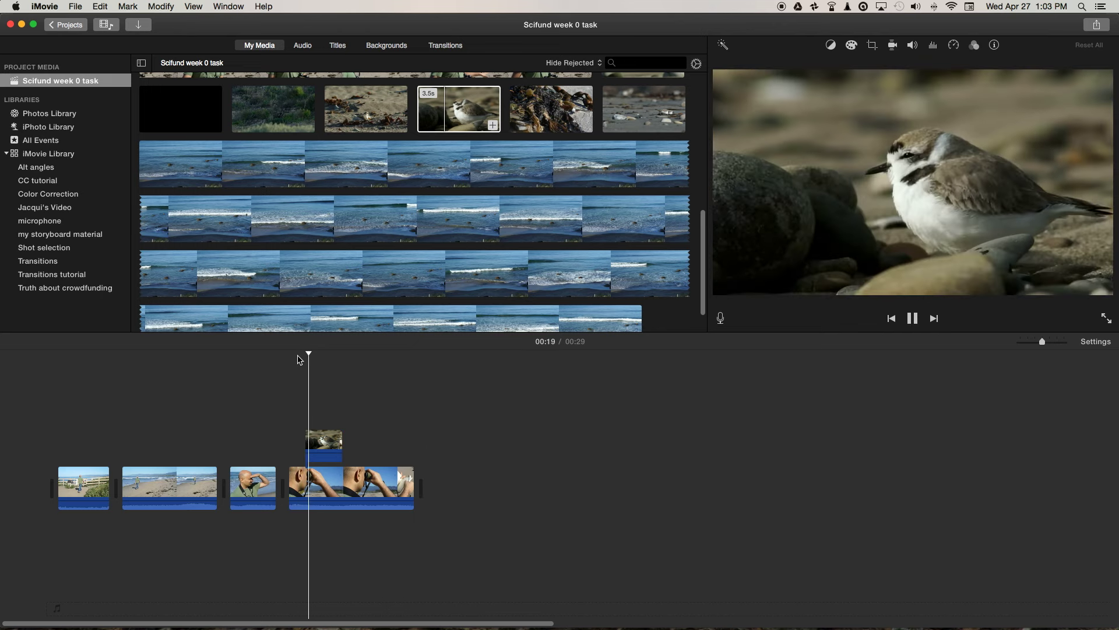
{"action": "key", "text": "space"}
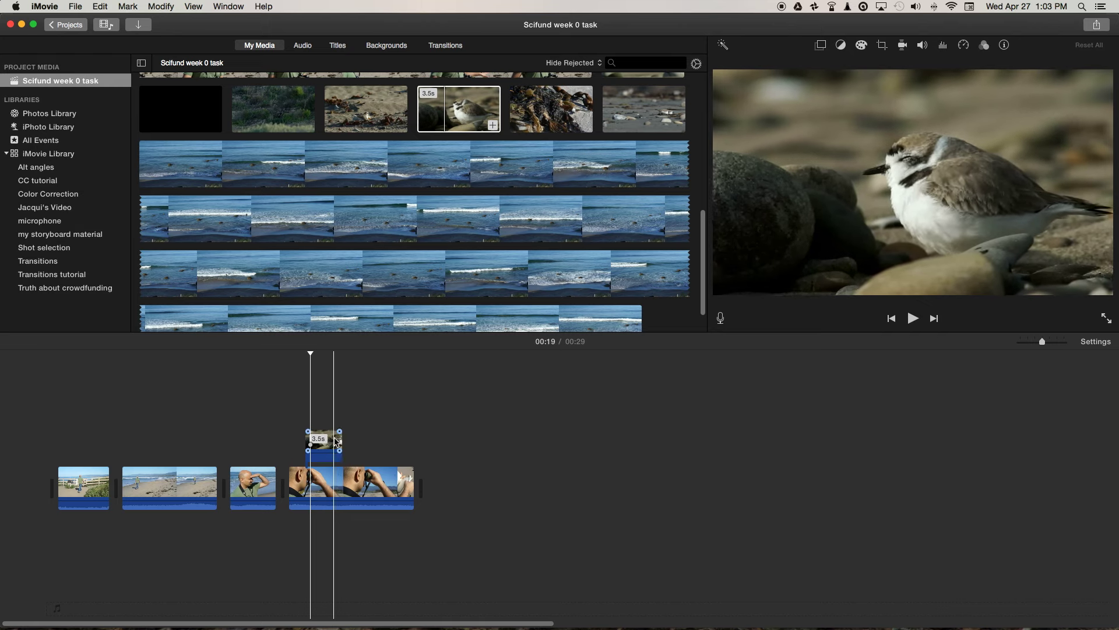
{"action": "left_click_drag", "start_coordinate": [340, 438], "coordinate": [330, 442]}
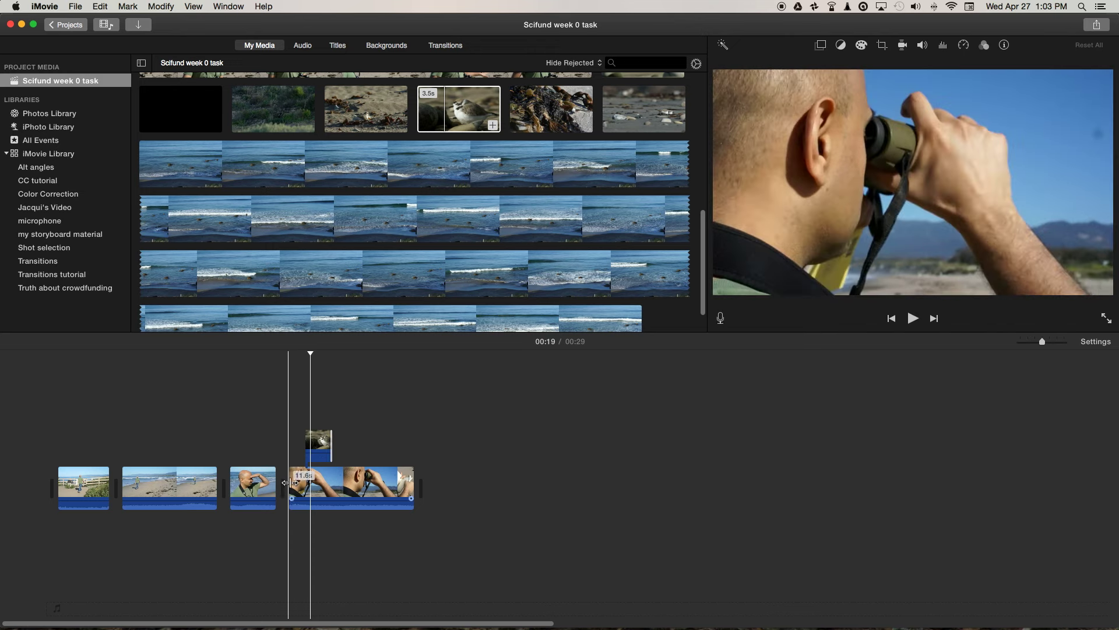
{"action": "left_click_drag", "start_coordinate": [289, 483], "coordinate": [279, 484]}
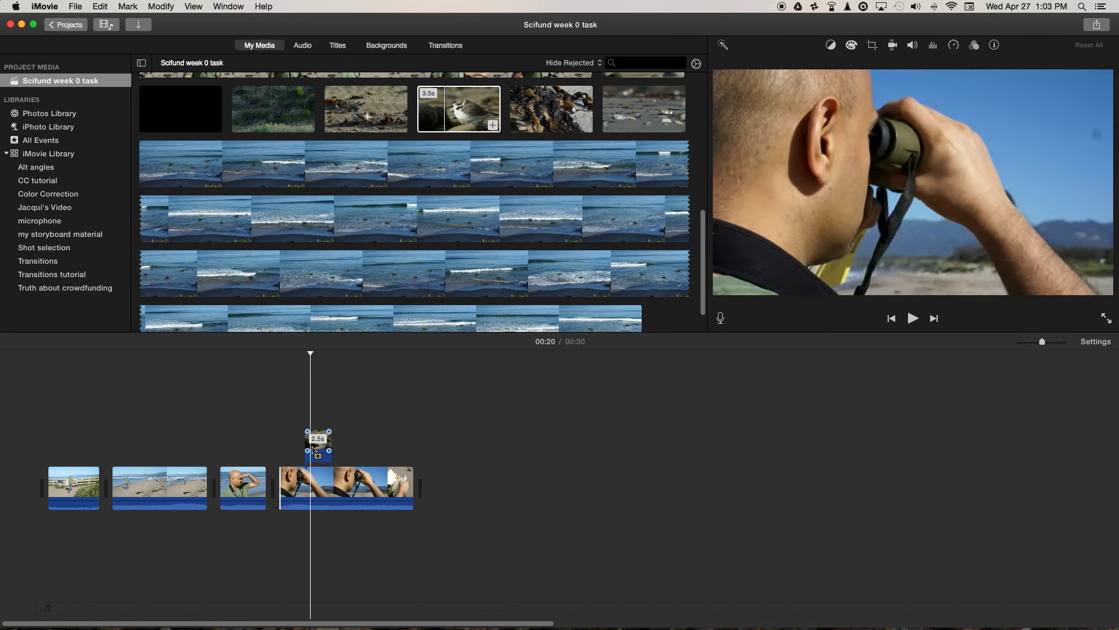
Slide the 2.5s bird cutaway slightly later over the binoculars clip
{"action": "left_click", "coordinate": [320, 443]}
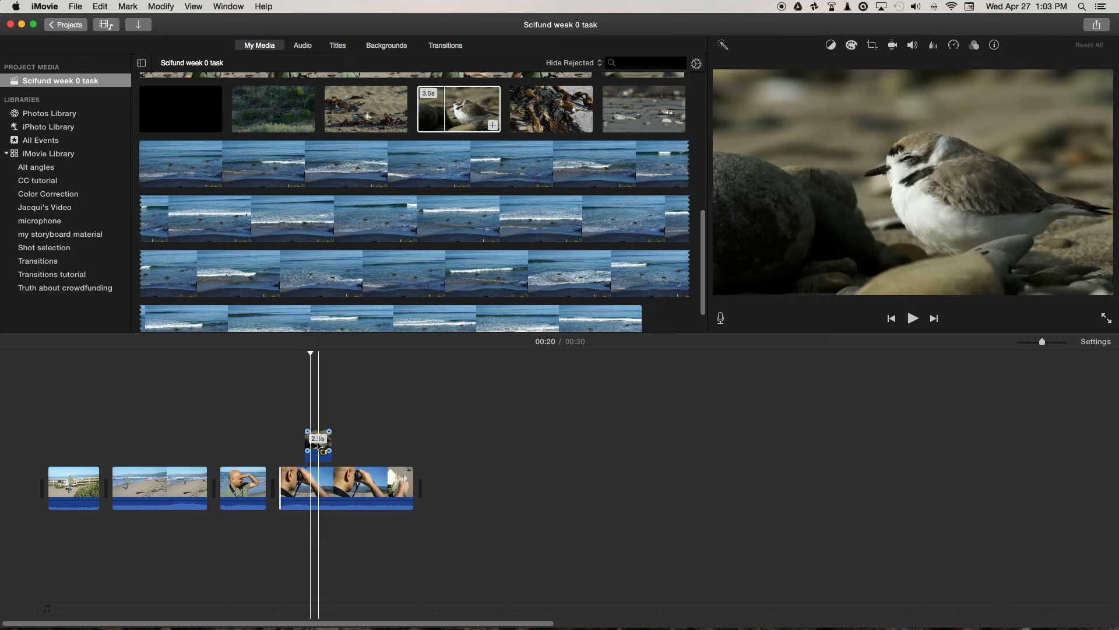
{"action": "left_click_drag", "start_coordinate": [319, 446], "coordinate": [313, 447]}
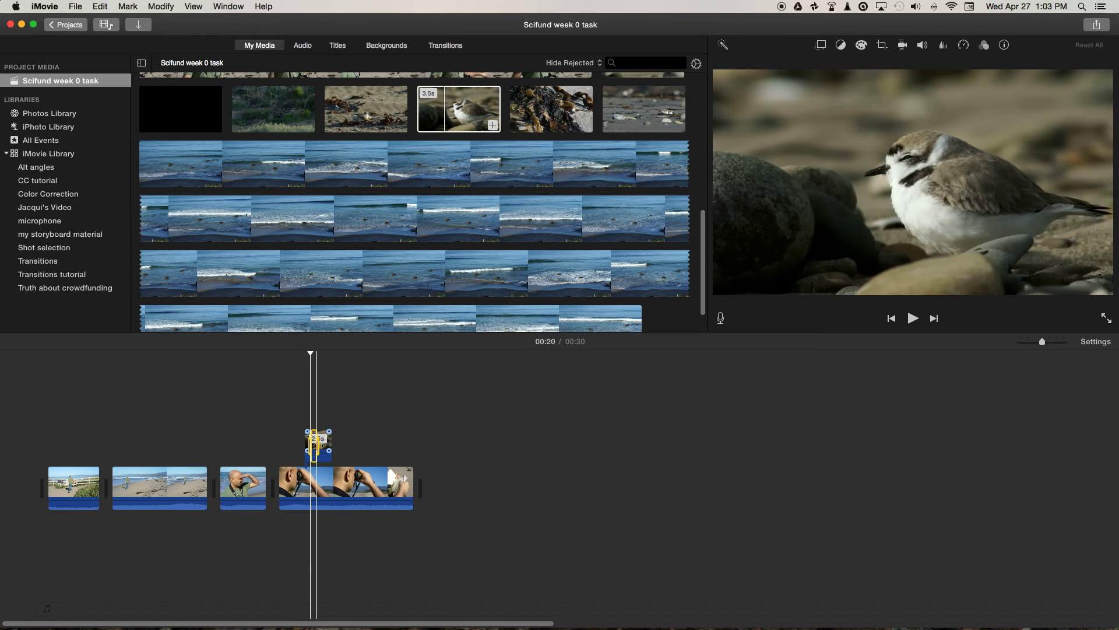
{"action": "left_click", "coordinate": [307, 444]}
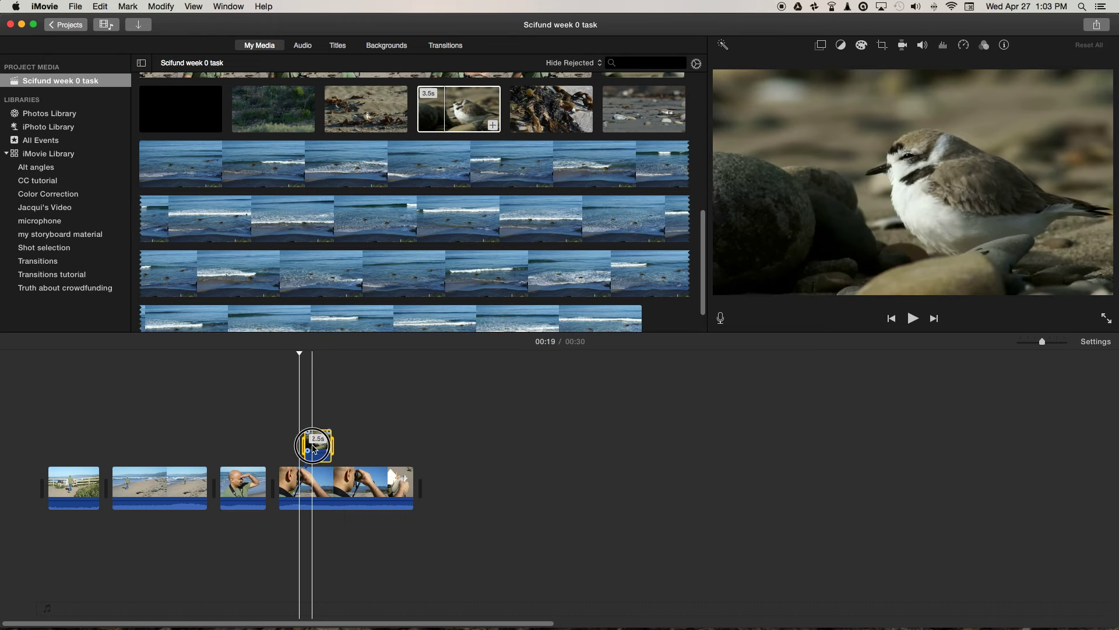
{"action": "mouse_move", "coordinate": [313, 446]}
{"action": "left_mouse_down"}
{"action": "mouse_move", "coordinate": [333, 446]}
{"action": "mouse_move", "coordinate": [308, 446]}
{"action": "left_mouse_up"}
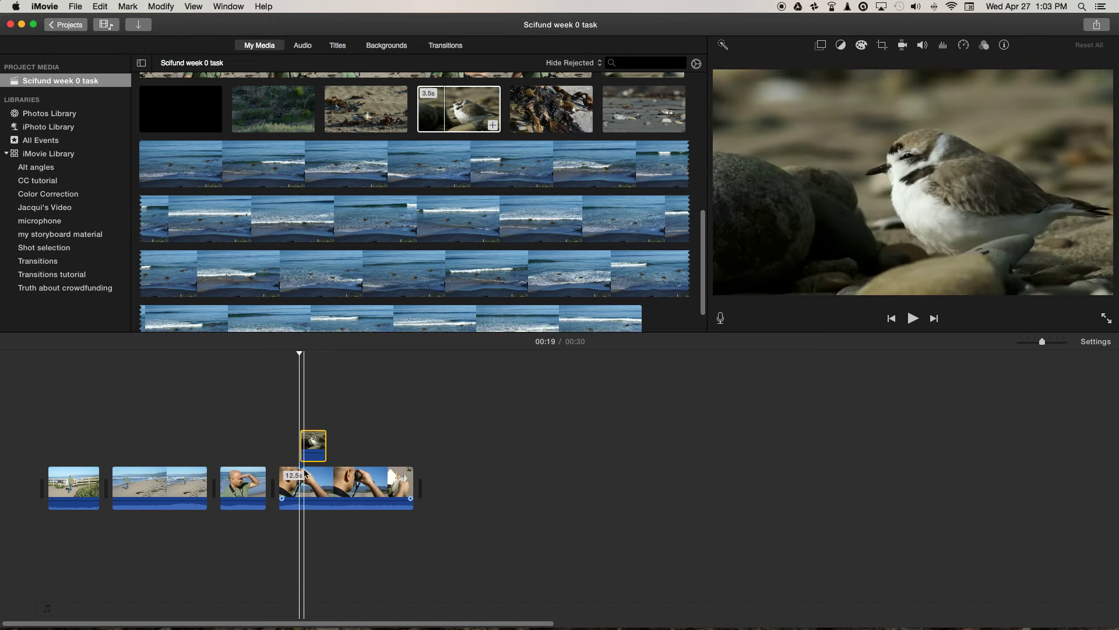
{"action": "left_click", "coordinate": [376, 455]}
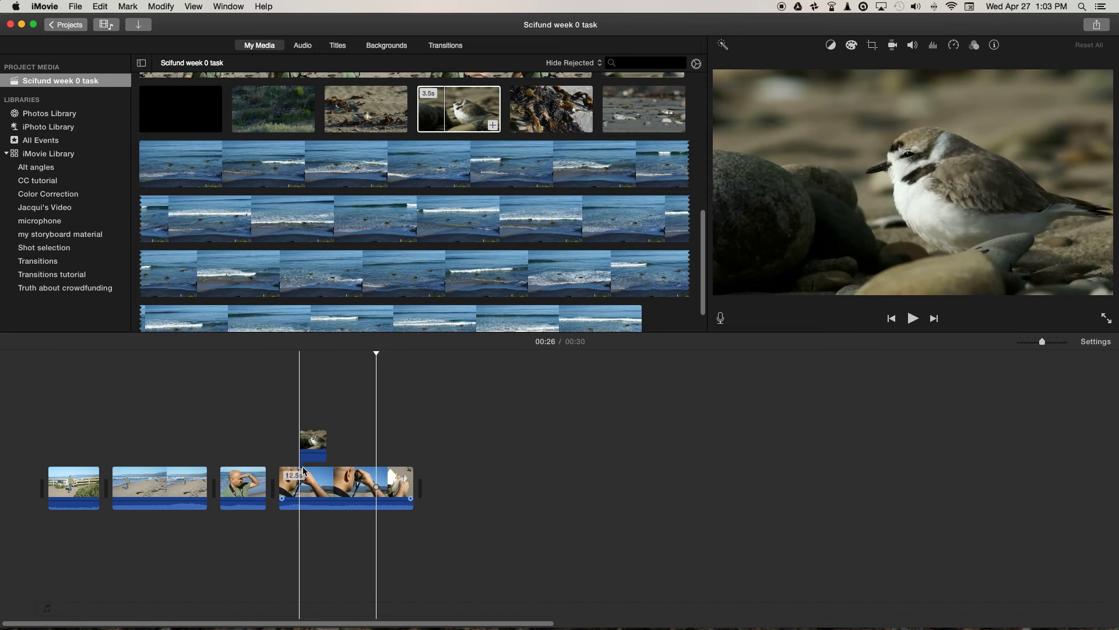
{"action": "left_click", "coordinate": [311, 480]}
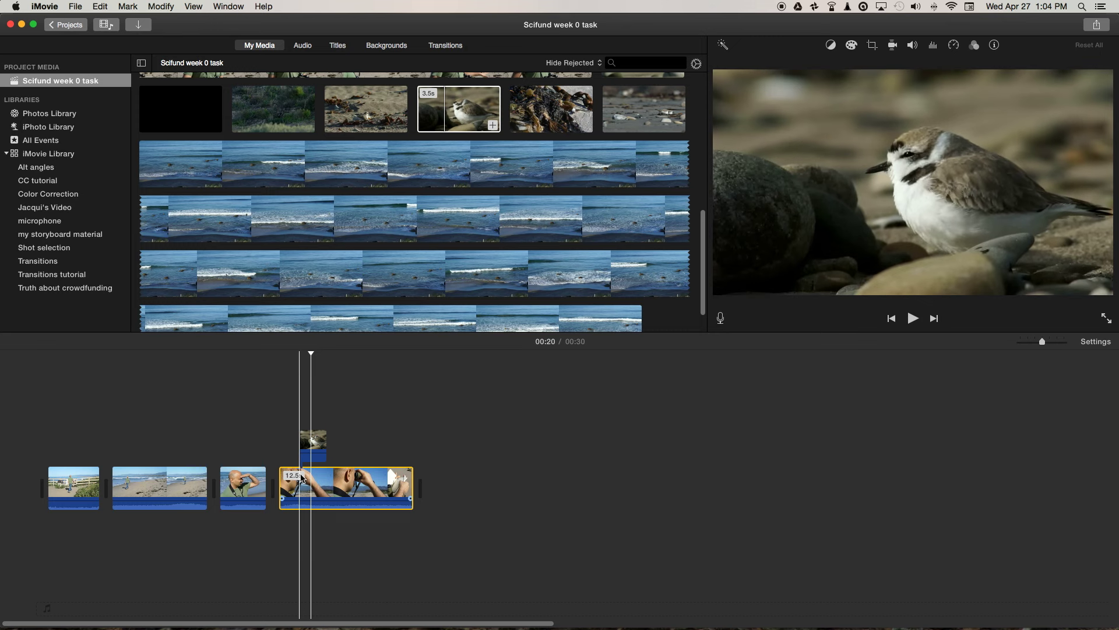
{"action": "key", "text": "BackSpace"}
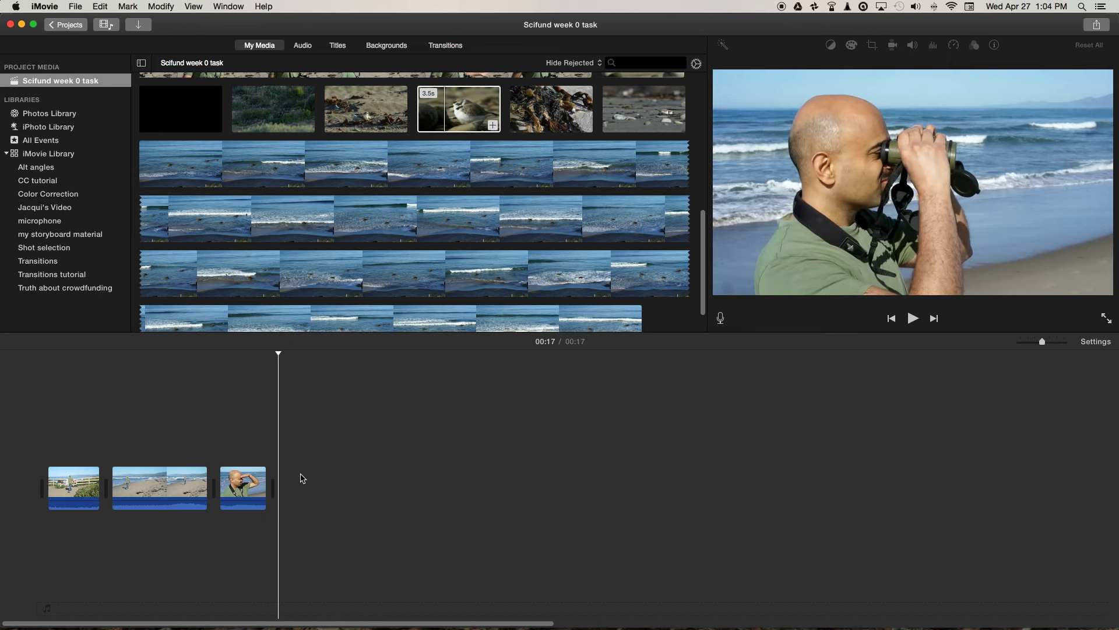
{"action": "key", "text": "super+z"}
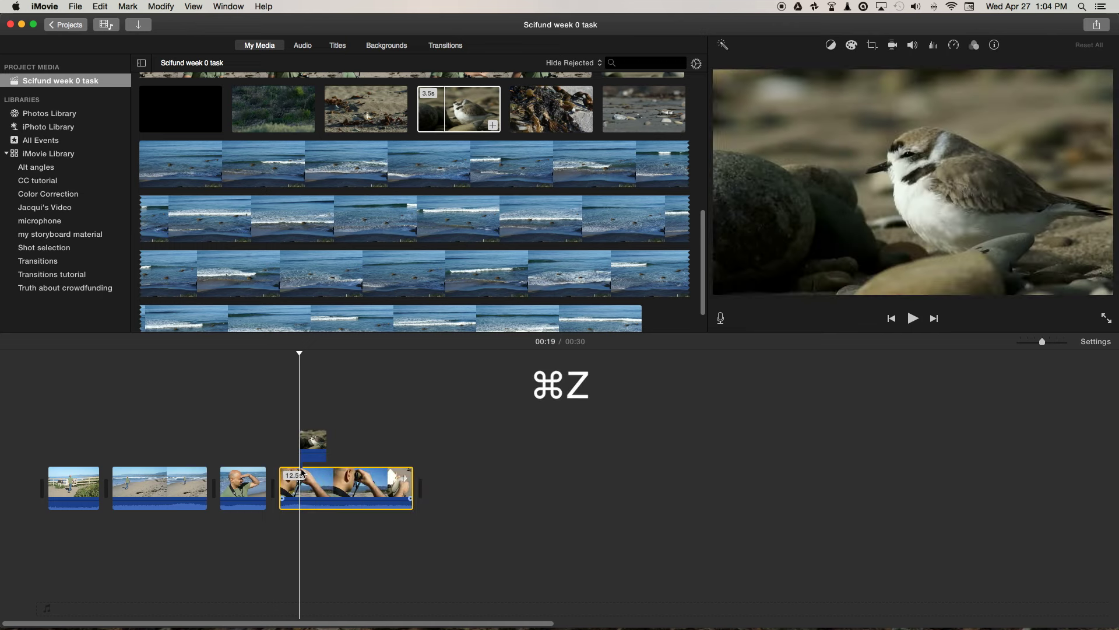
{"action": "left_click_drag", "start_coordinate": [297, 353], "coordinate": [258, 357]}
{"action": "key", "text": "space"}
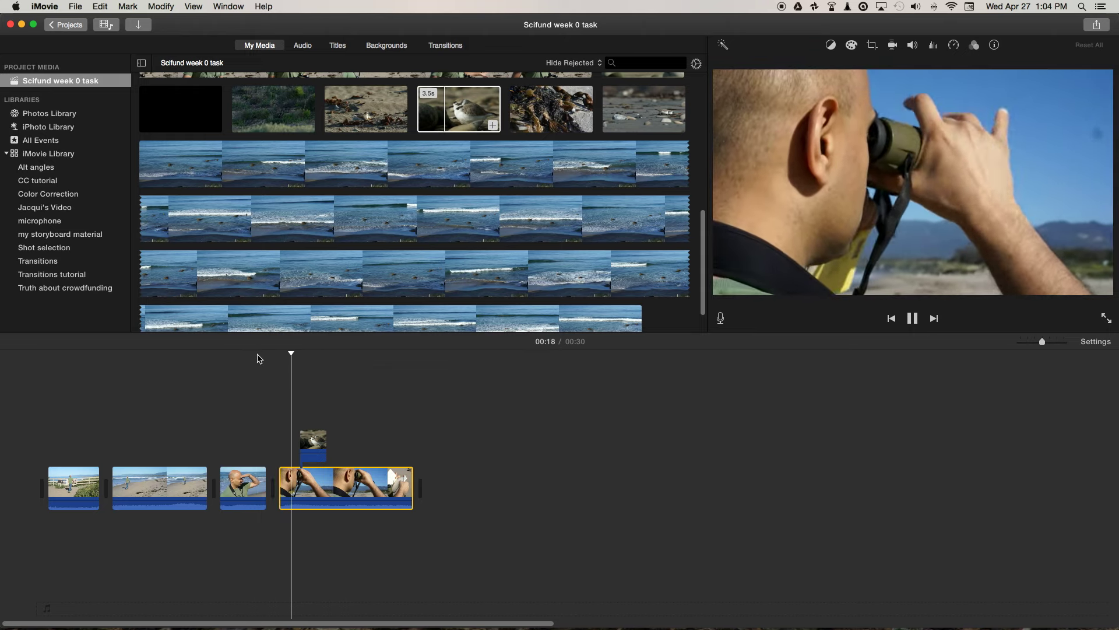
{"action": "key", "text": "space"}
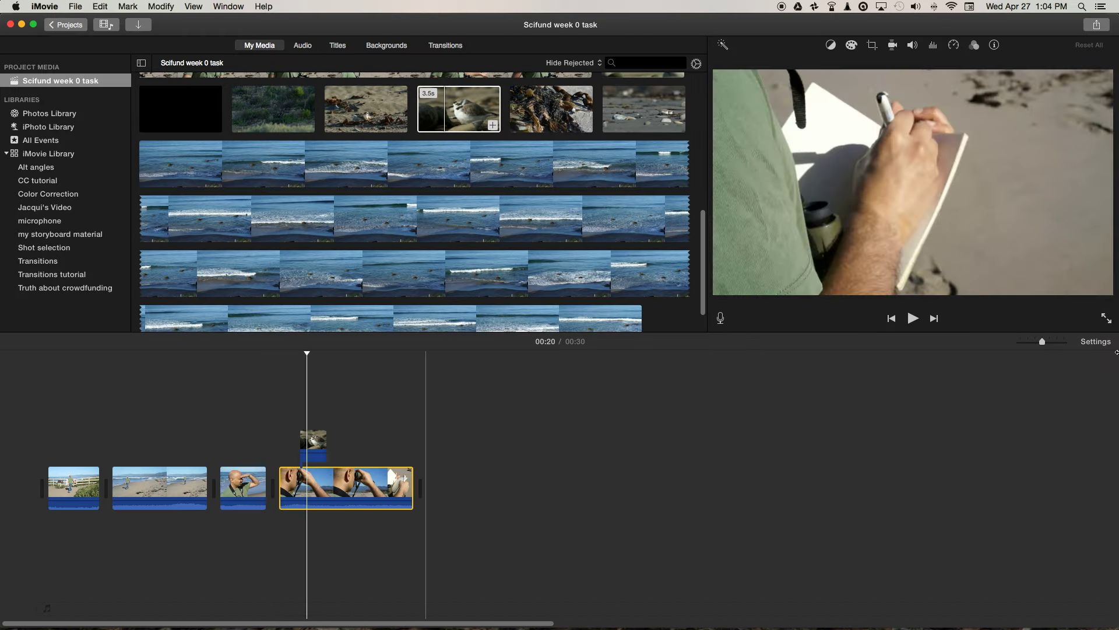
Zoom into the timeline, put the playhead at about 00:20, and select the bird cutaway clip
{"action": "left_click_drag", "start_coordinate": [1046, 346], "coordinate": [1056, 346]}
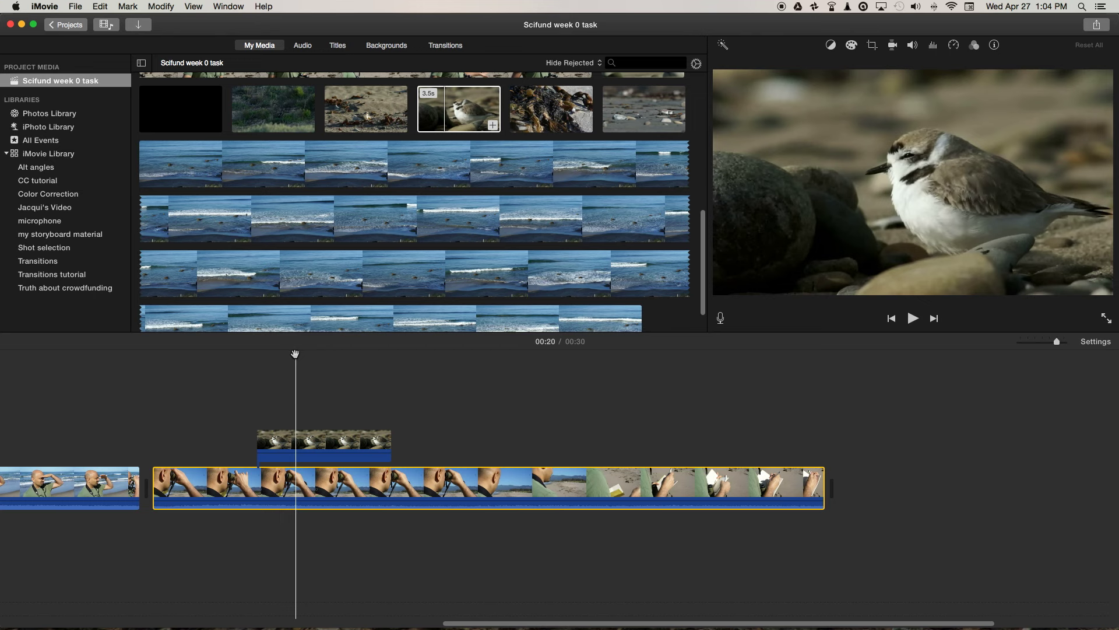
{"action": "left_click_drag", "start_coordinate": [295, 354], "coordinate": [330, 364]}
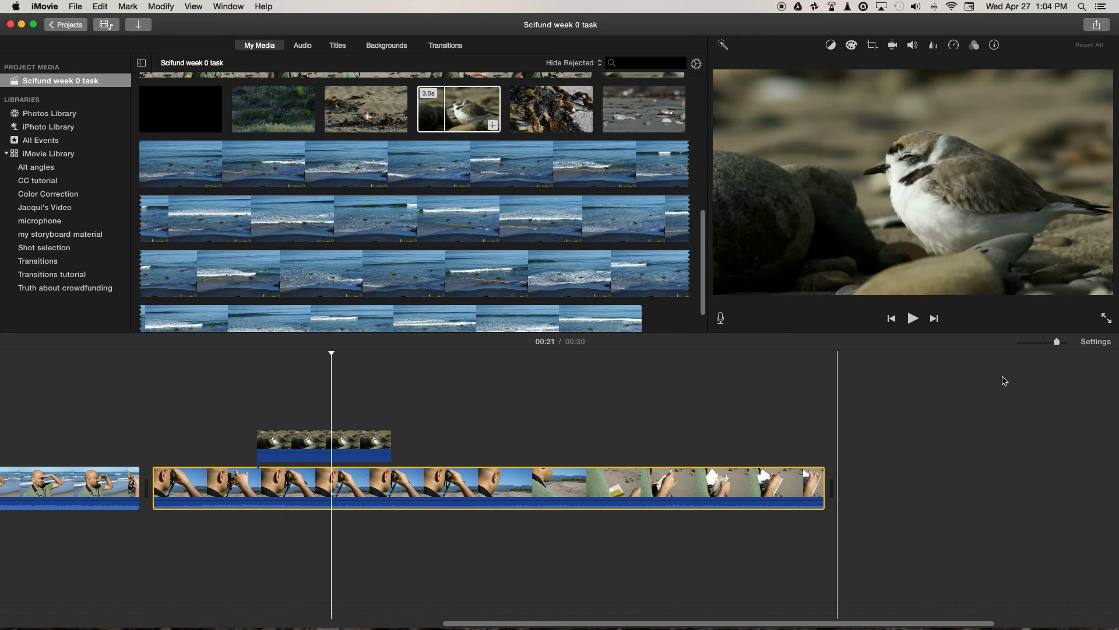
{"action": "left_click_drag", "start_coordinate": [1060, 343], "coordinate": [1064, 344]}
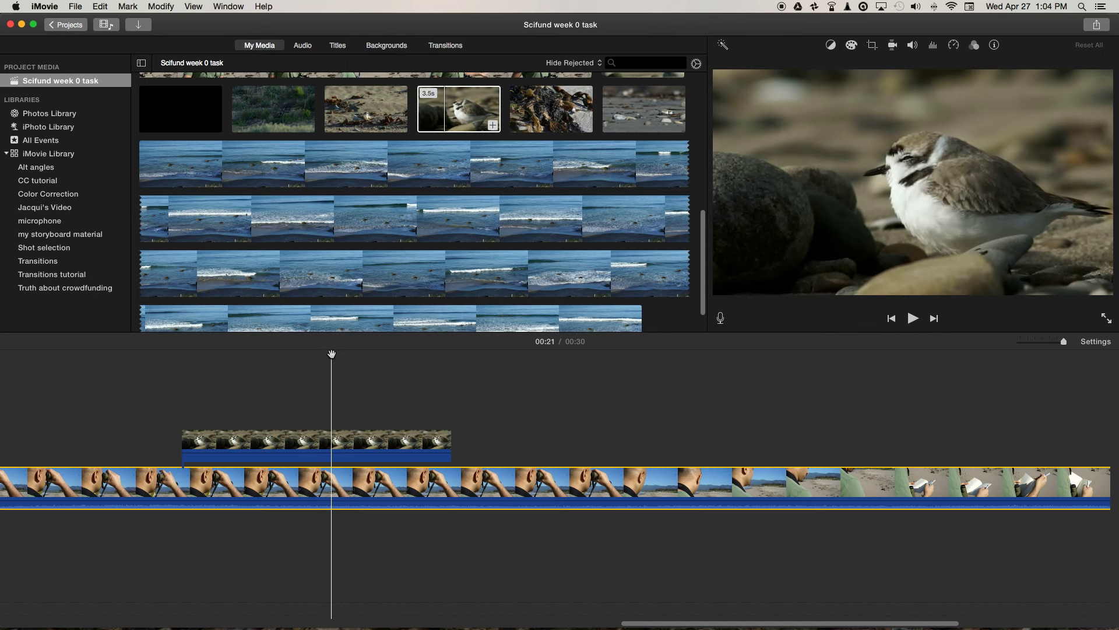
{"action": "mouse_move", "coordinate": [332, 354]}
{"action": "left_mouse_down"}
{"action": "mouse_move", "coordinate": [236, 356]}
{"action": "mouse_move", "coordinate": [312, 361]}
{"action": "left_mouse_up"}
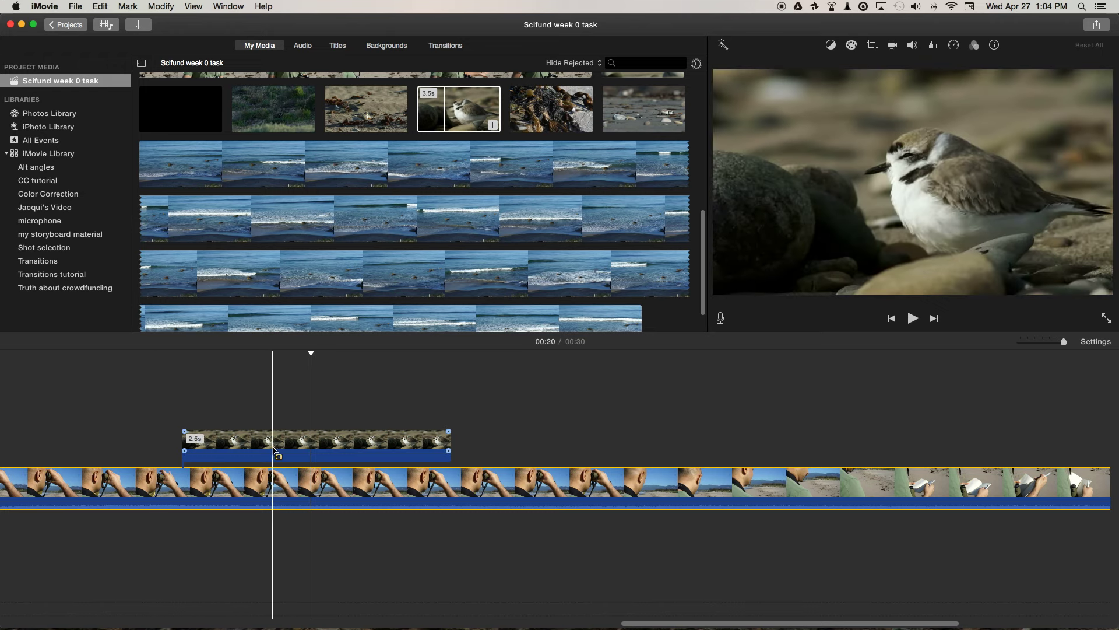
{"action": "left_click", "coordinate": [300, 445]}
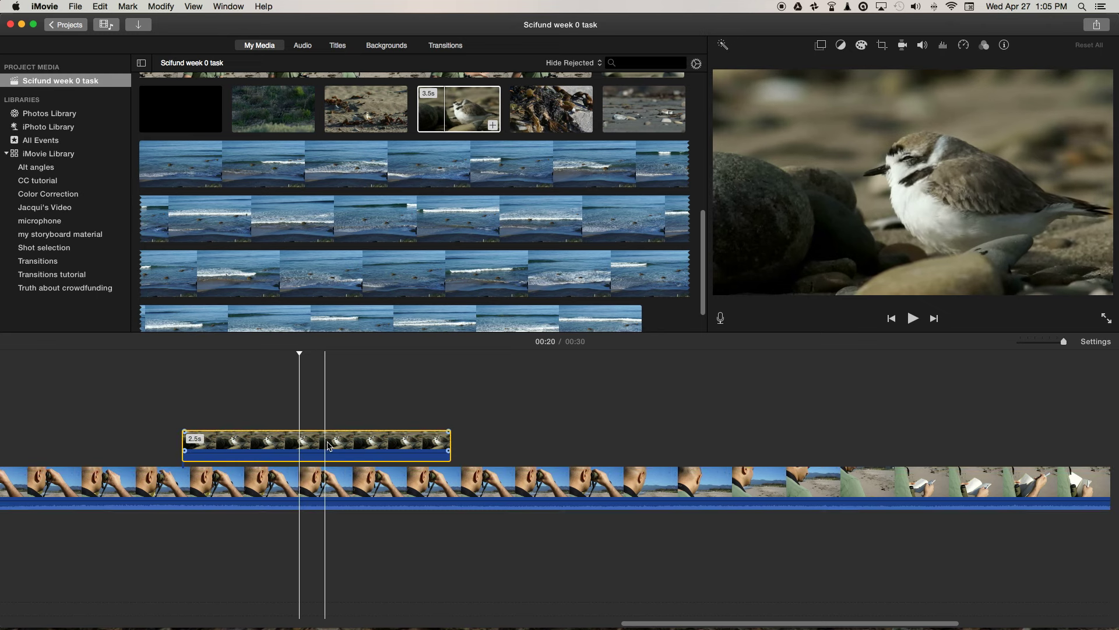
{"action": "left_click", "coordinate": [328, 446]}
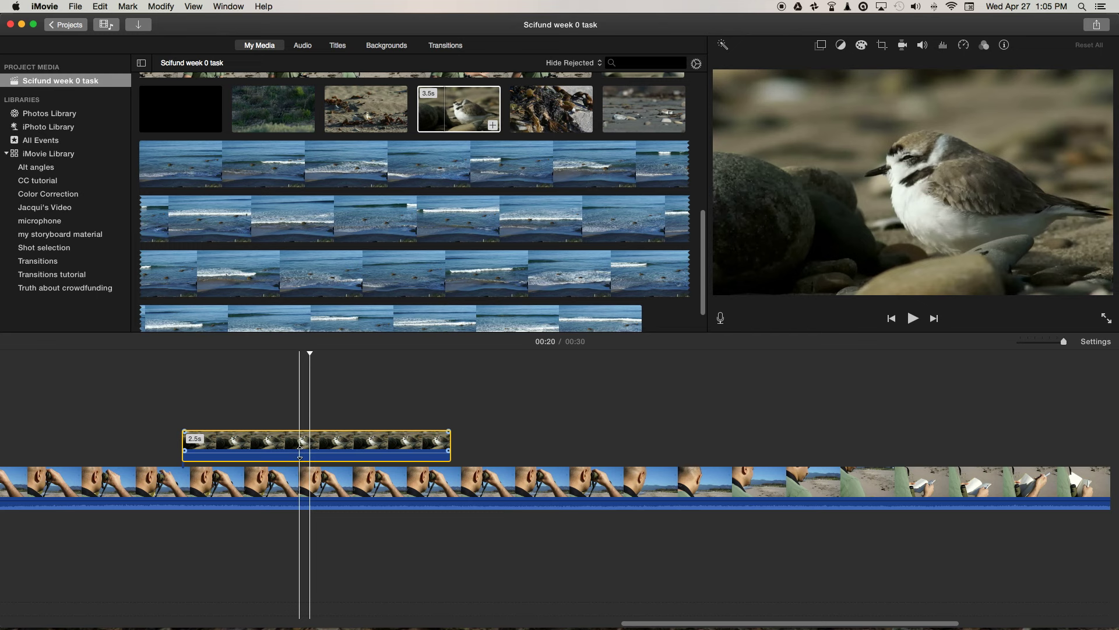
{"action": "left_click_drag", "start_coordinate": [300, 452], "coordinate": [305, 454]}
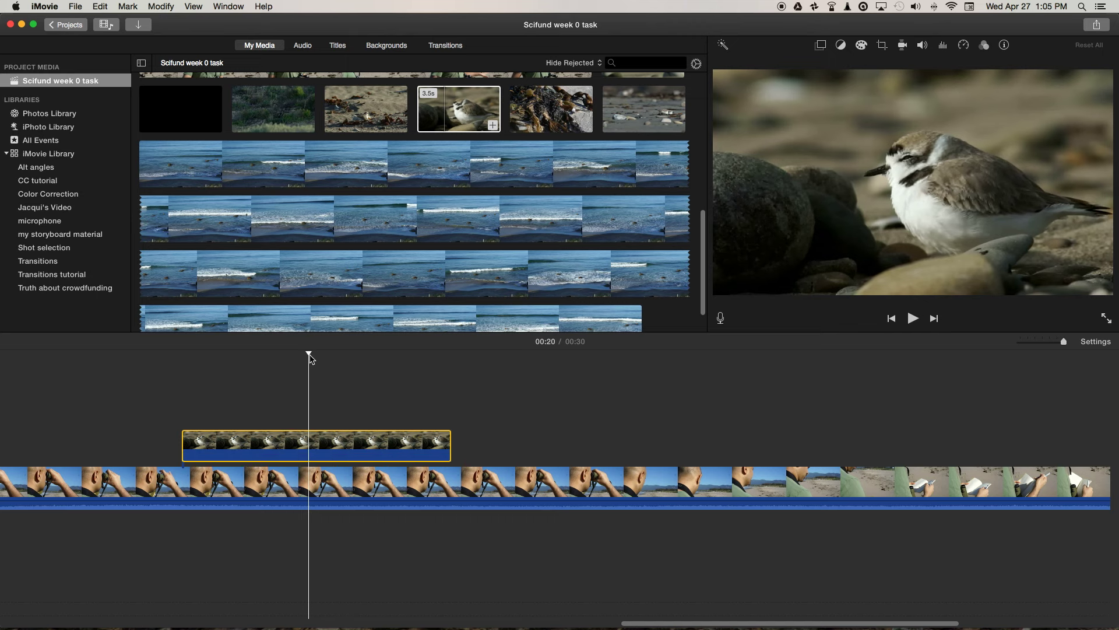
Detach the audio from the 2.5s bird cutaway clip into its own clip
{"action": "left_click", "coordinate": [318, 379]}
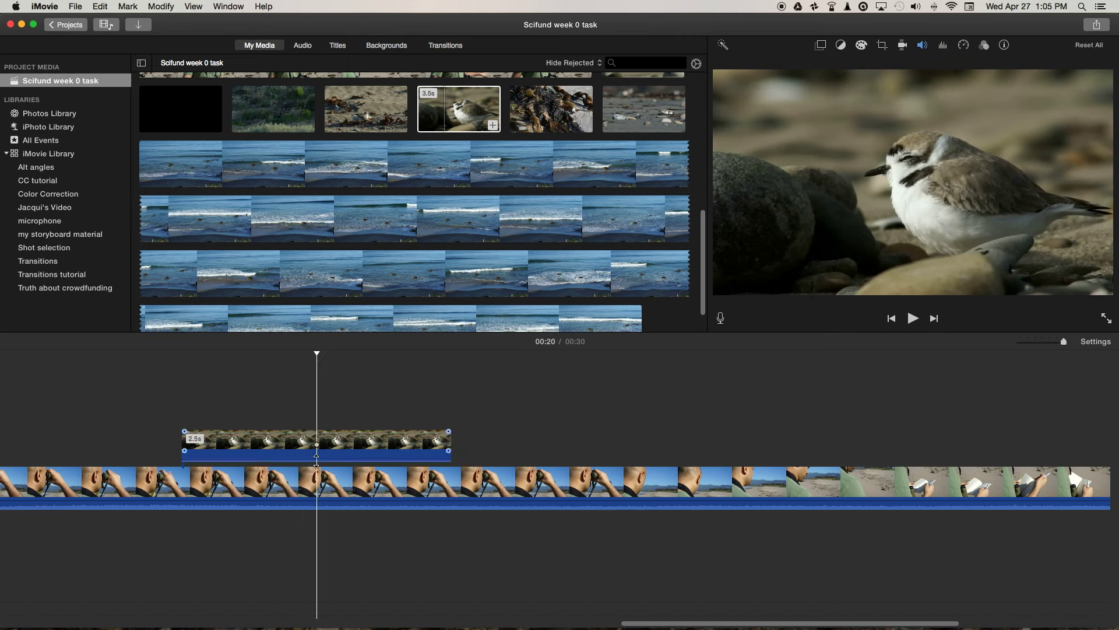
{"action": "left_click_drag", "start_coordinate": [316, 454], "coordinate": [318, 460]}
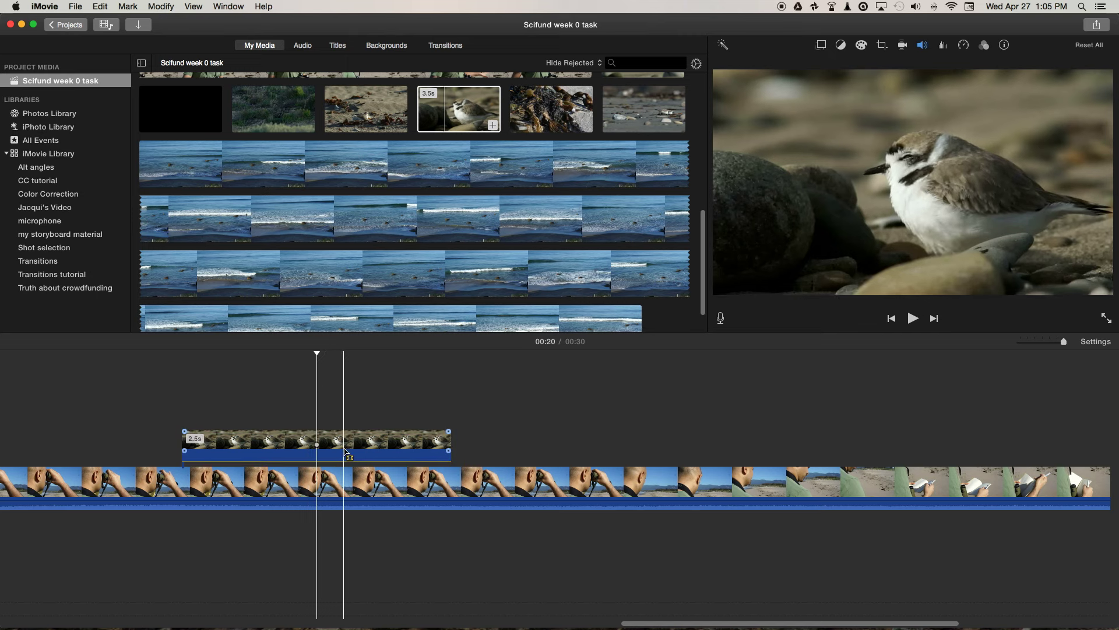
{"action": "right_click", "coordinate": [325, 445]}
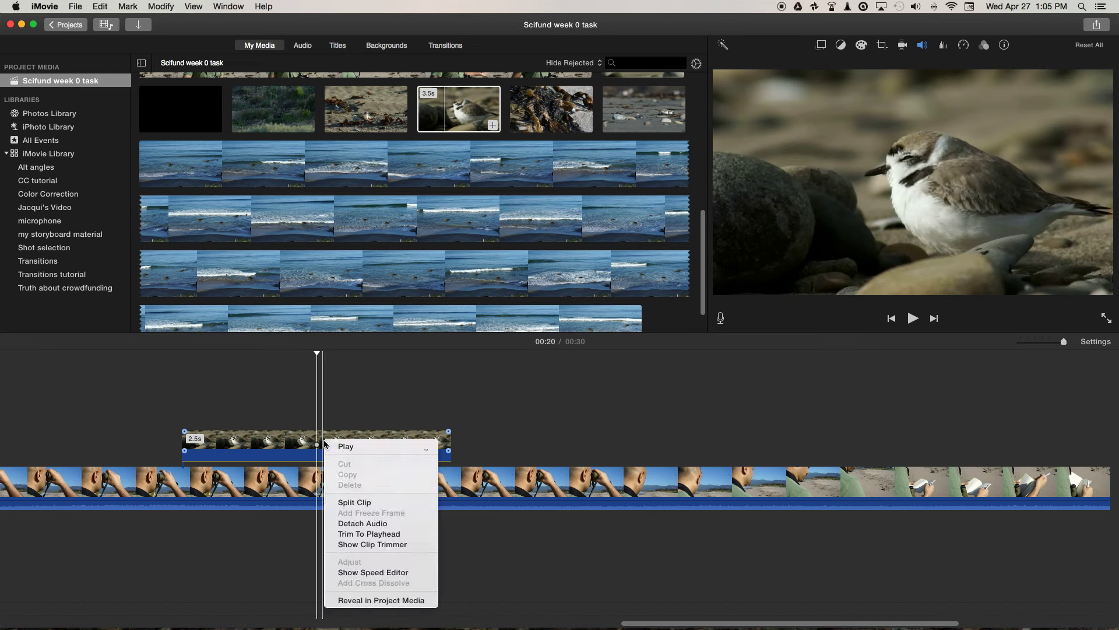
{"action": "left_click", "coordinate": [309, 441]}
{"action": "left_click", "coordinate": [298, 442]}
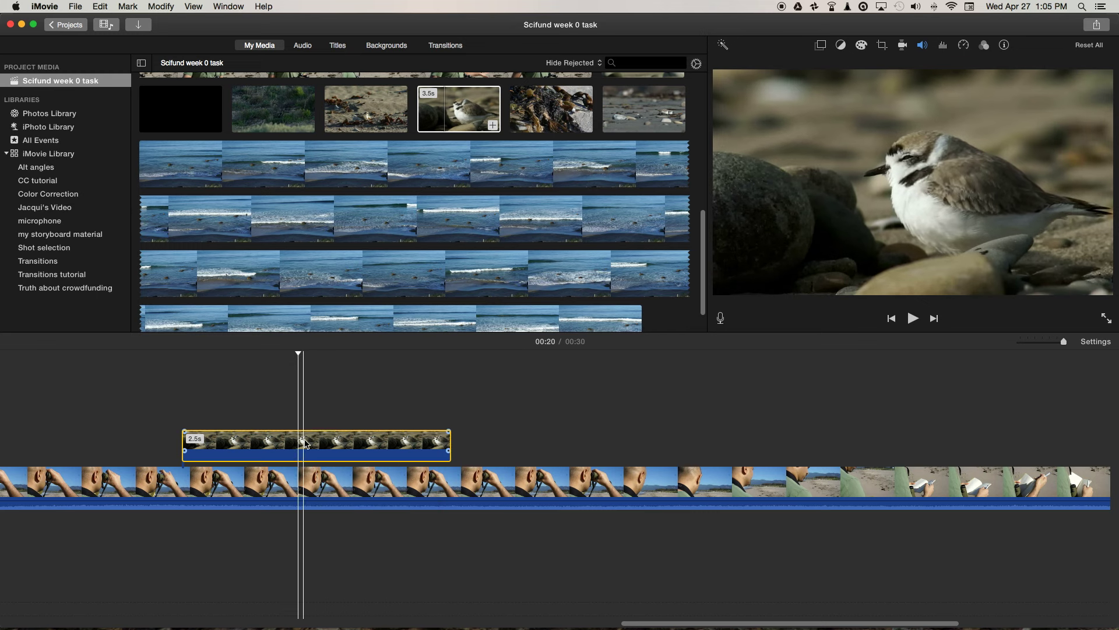
{"action": "right_click", "coordinate": [323, 442]}
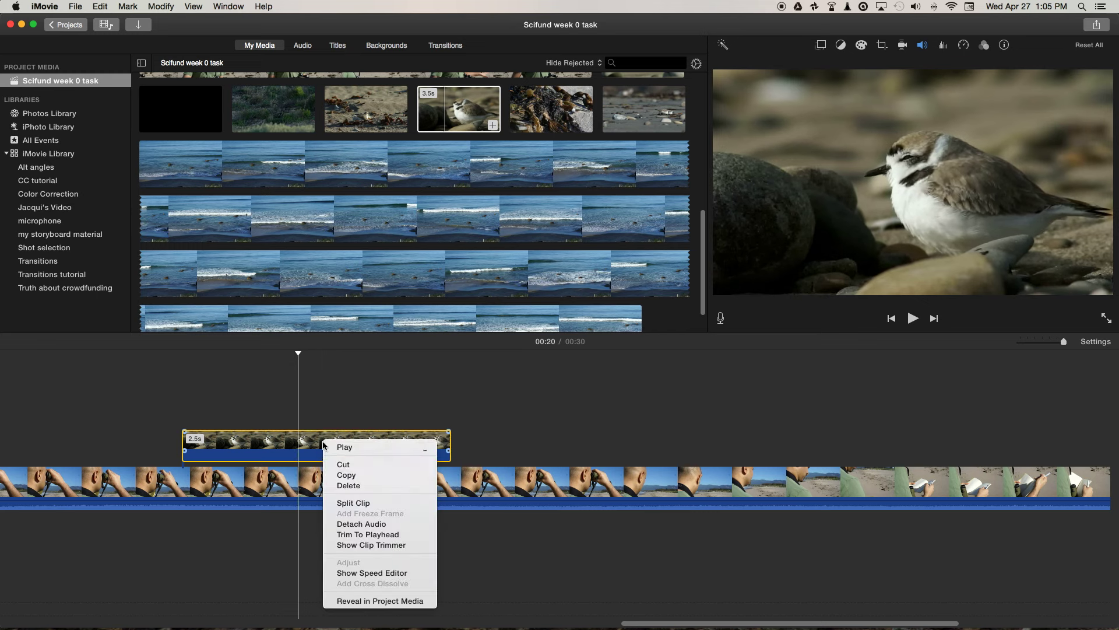
{"action": "left_click", "coordinate": [357, 524]}
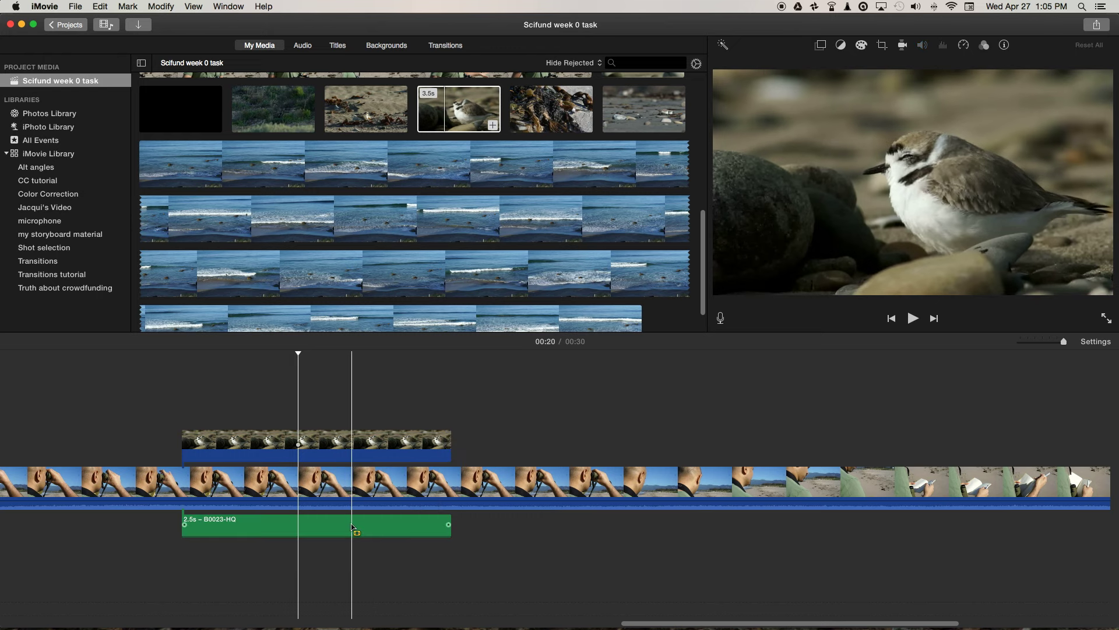
Delete the bird cutaway's detached audio so the cutaway plays silently
{"action": "left_click_drag", "start_coordinate": [326, 523], "coordinate": [458, 525]}
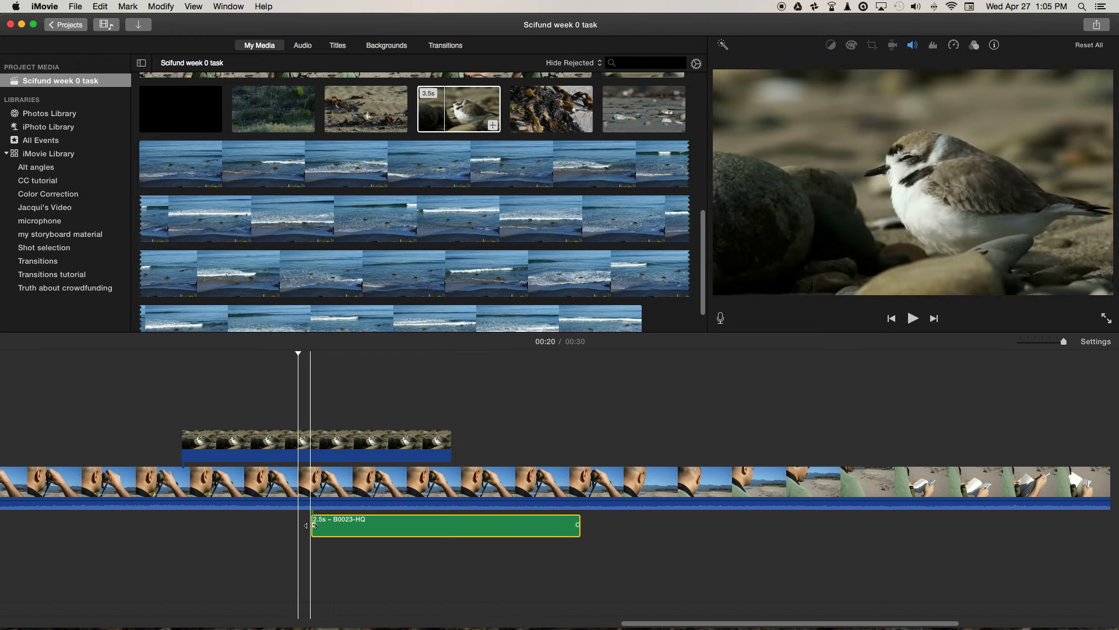
{"action": "left_click_drag", "start_coordinate": [309, 522], "coordinate": [416, 523]}
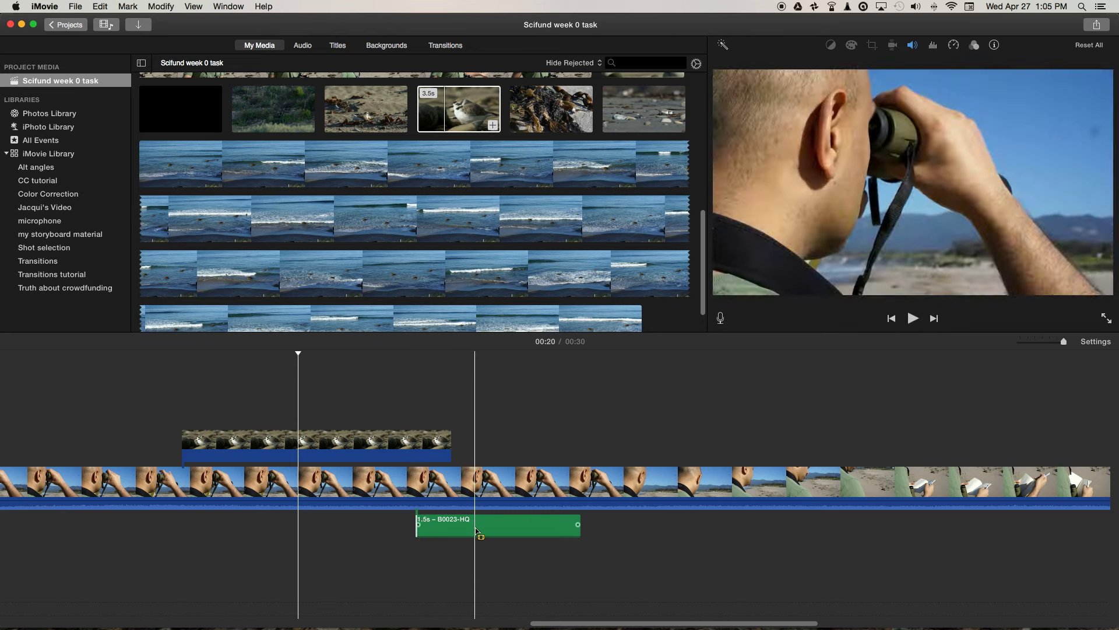
{"action": "left_click_drag", "start_coordinate": [475, 528], "coordinate": [419, 528]}
{"action": "left_click", "coordinate": [507, 530]}
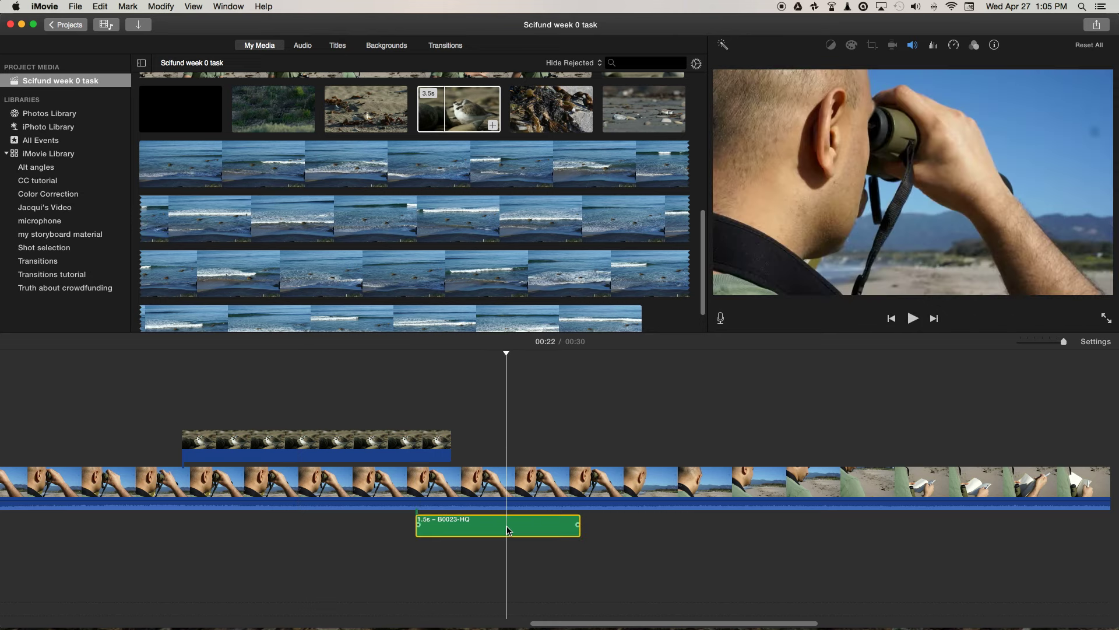
{"action": "key", "text": "Delete"}
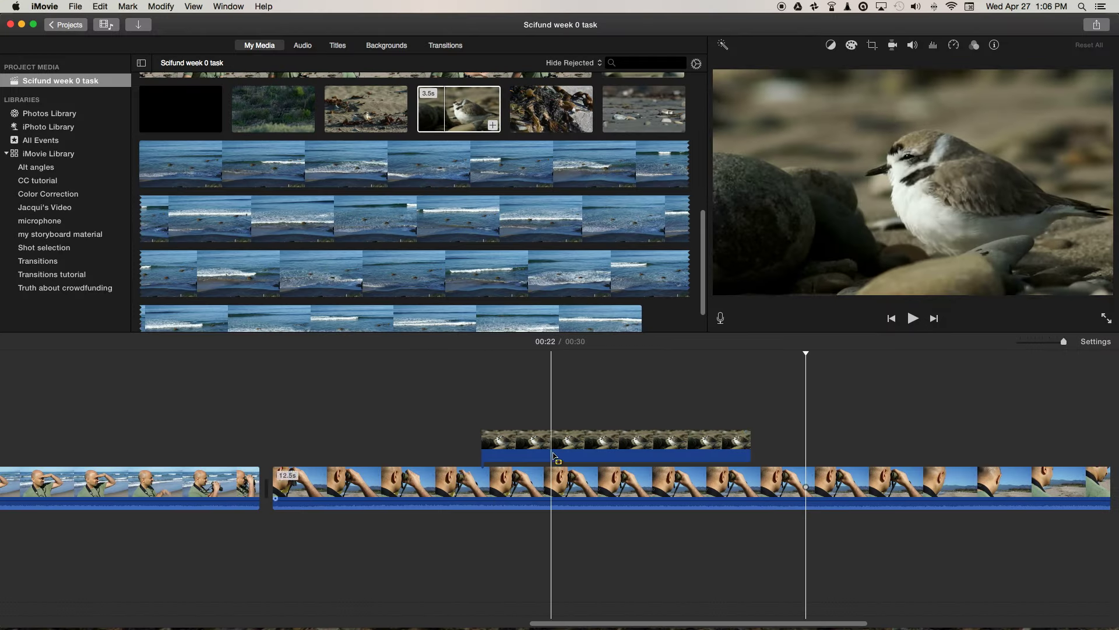
{"action": "left_click", "coordinate": [211, 408]}
{"action": "key", "text": "space"}
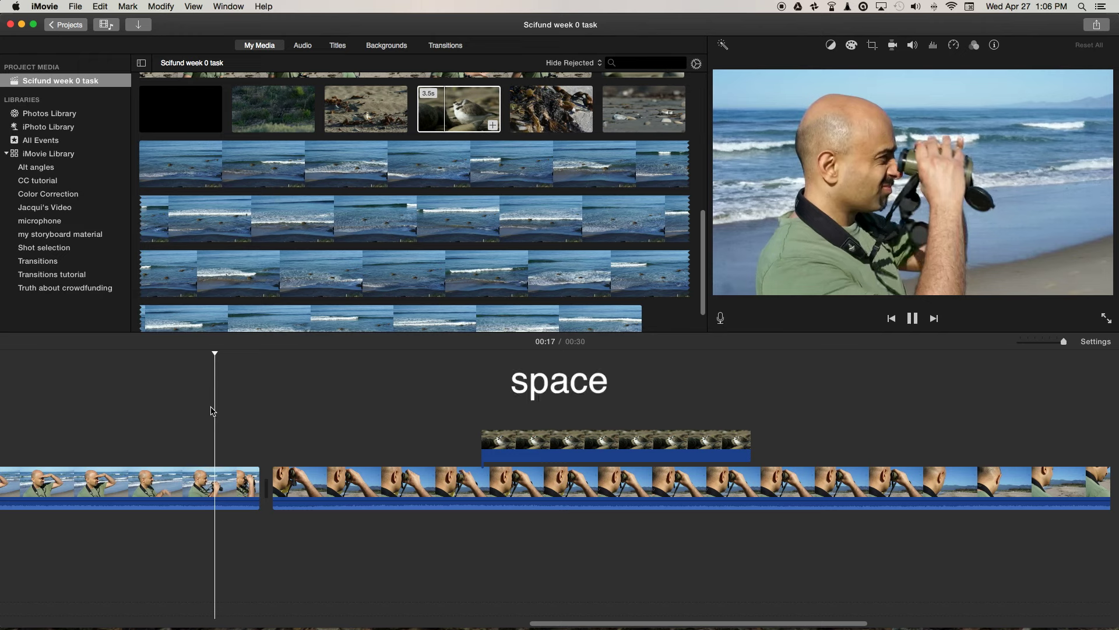
{"action": "key", "text": "space"}
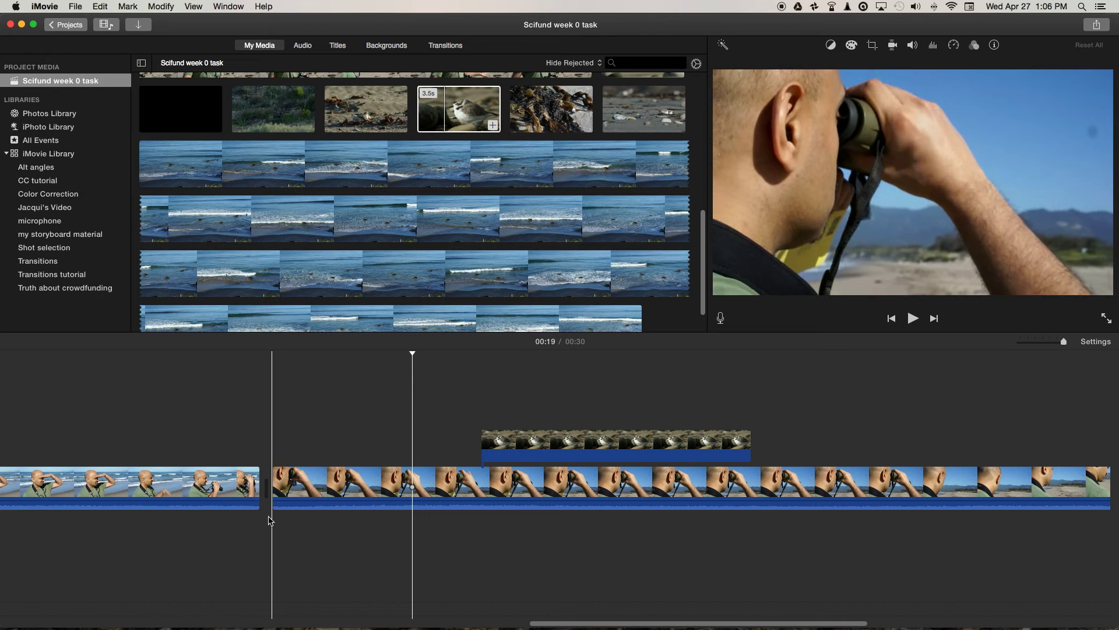
{"action": "right_click", "coordinate": [305, 493]}
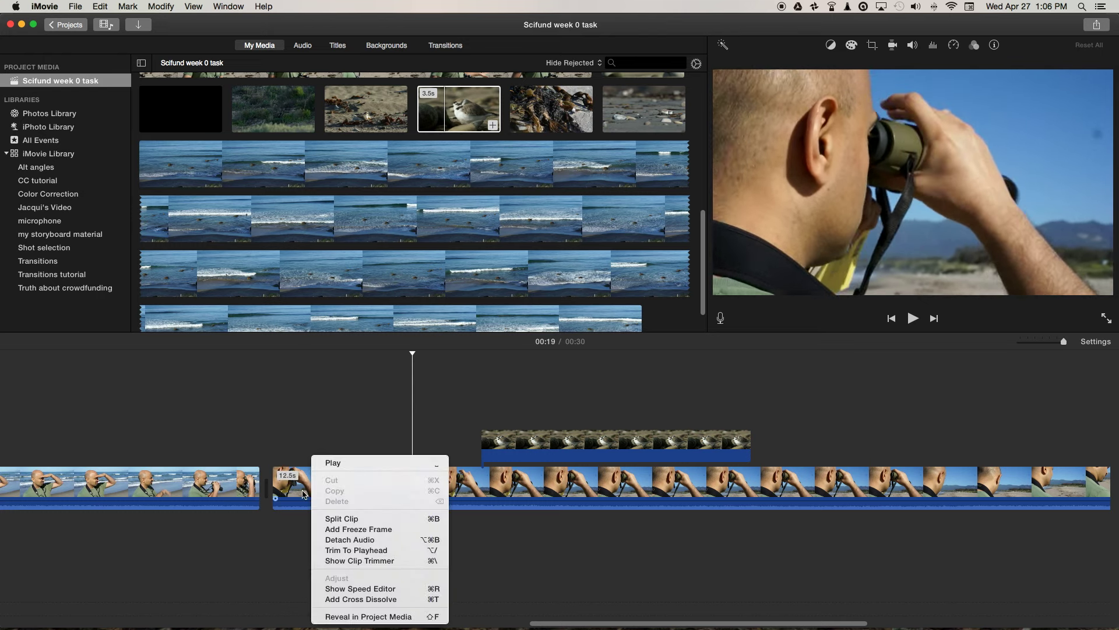
Detach the audio from both the second and the first beach clips
{"action": "left_click", "coordinate": [303, 495]}
{"action": "left_click", "coordinate": [304, 494]}
{"action": "right_click", "coordinate": [302, 494]}
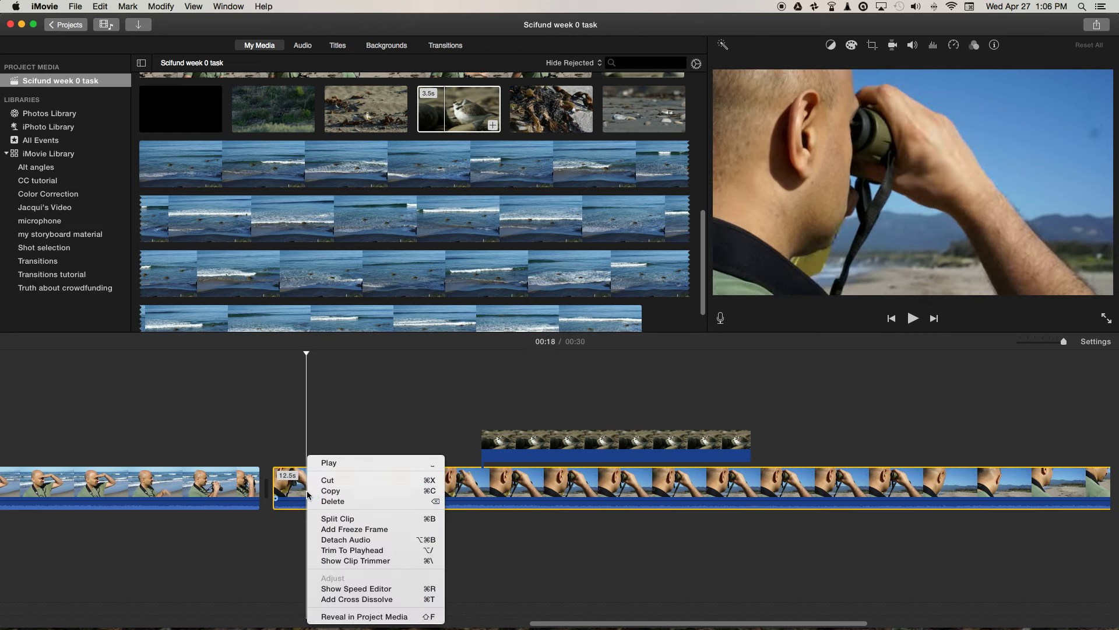
{"action": "left_click", "coordinate": [335, 539]}
{"action": "left_click", "coordinate": [222, 483]}
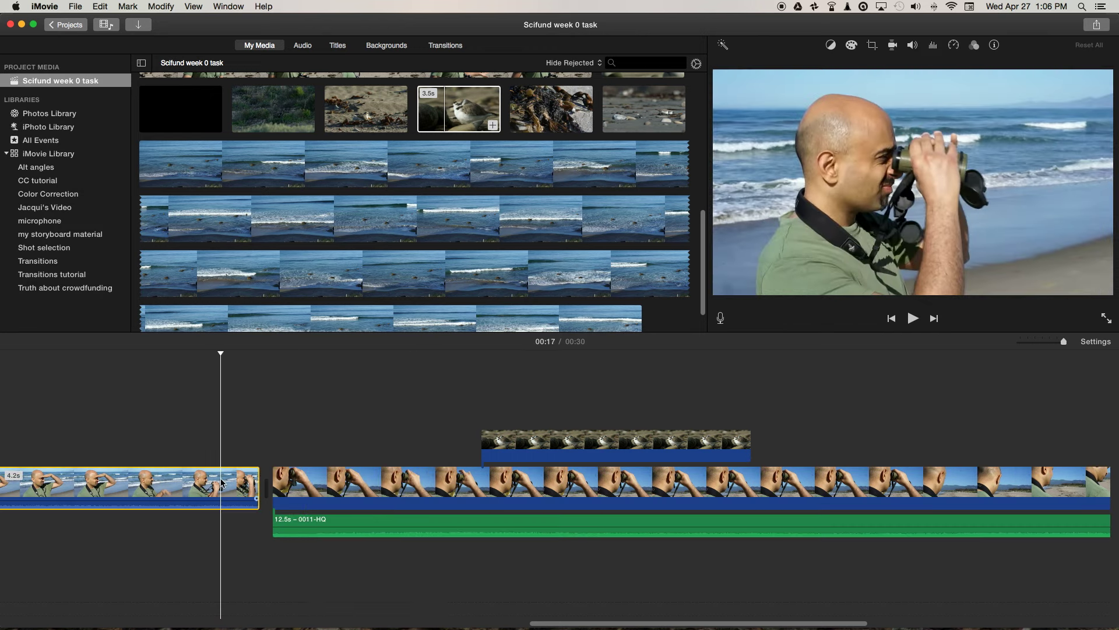
{"action": "right_click", "coordinate": [222, 483]}
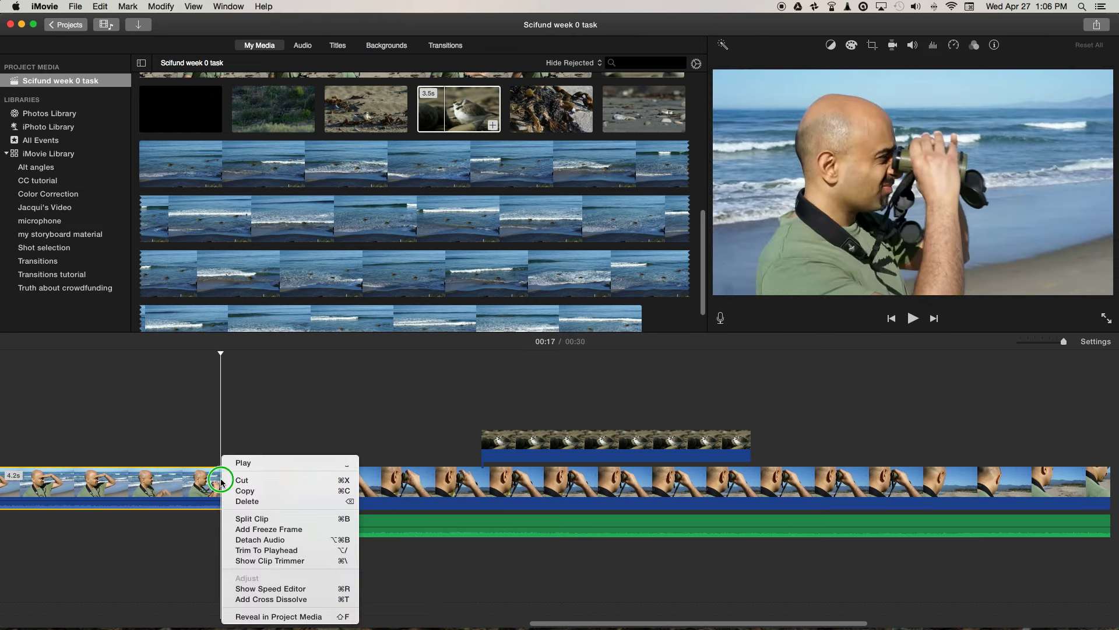
{"action": "left_click", "coordinate": [256, 540]}
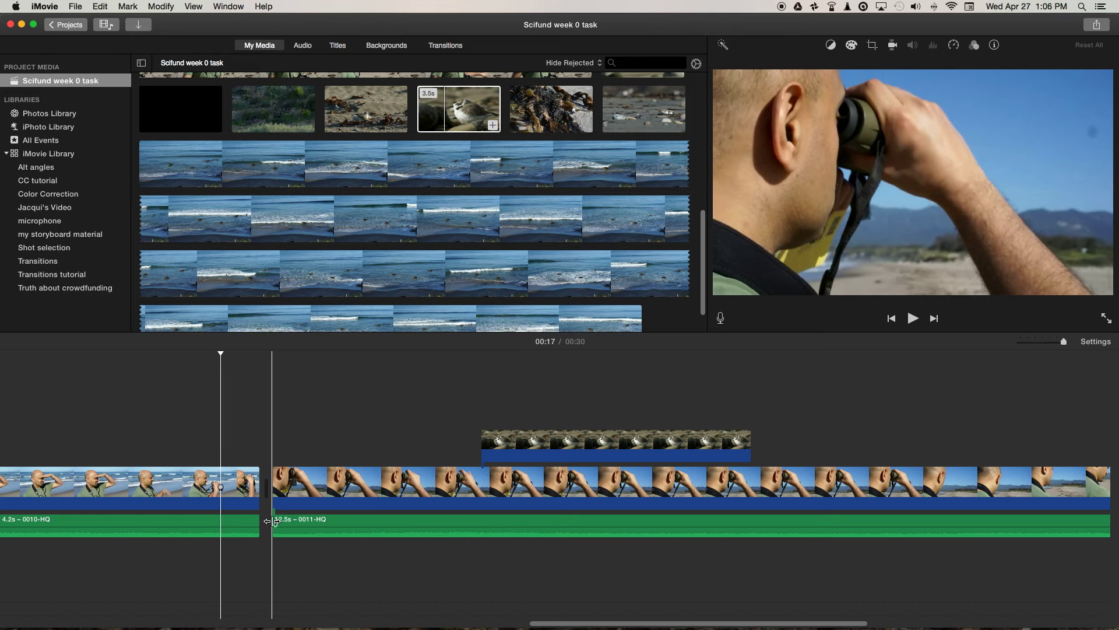
Extend the 0011-HQ audio leftward to start under the first clip, with the playhead back at 00:16
{"action": "left_click_drag", "start_coordinate": [274, 521], "coordinate": [106, 522]}
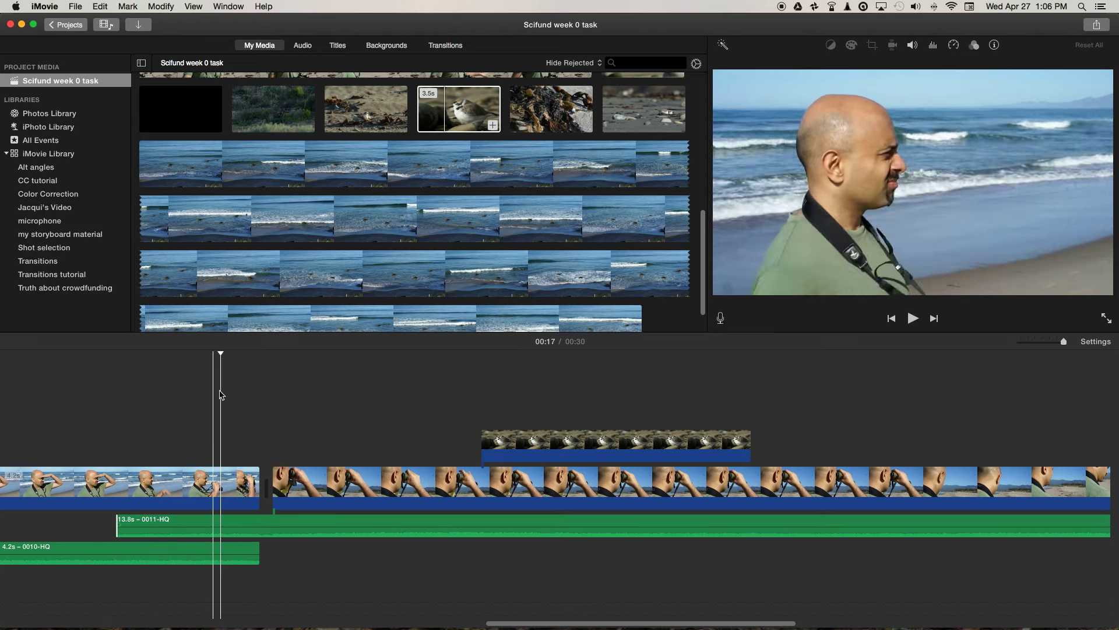
{"action": "left_click", "coordinate": [219, 357]}
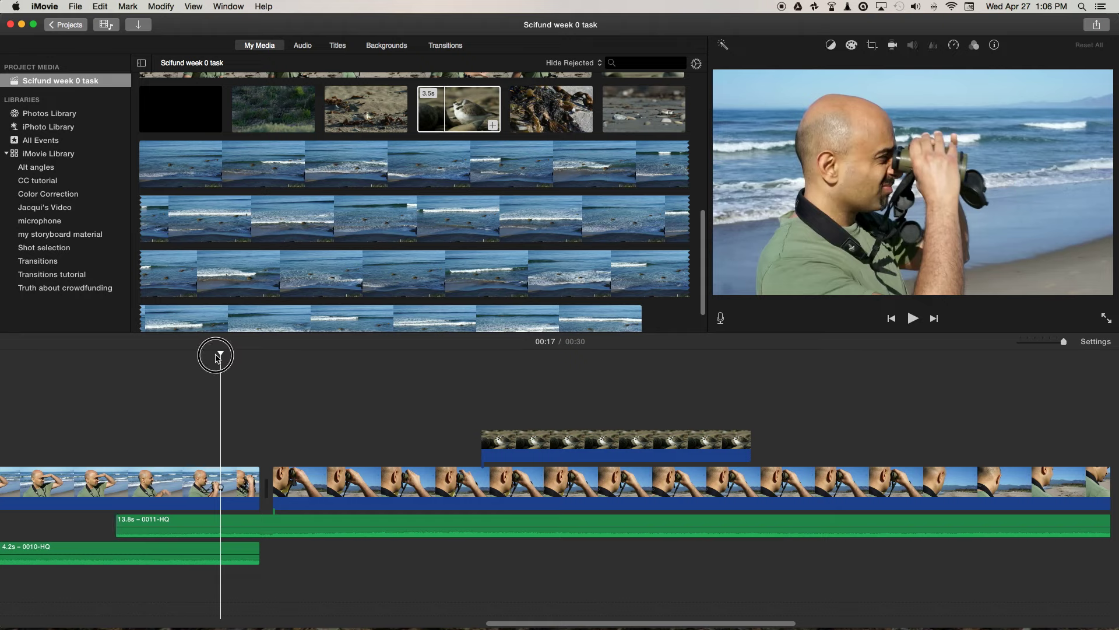
{"action": "left_click_drag", "start_coordinate": [222, 357], "coordinate": [162, 370]}
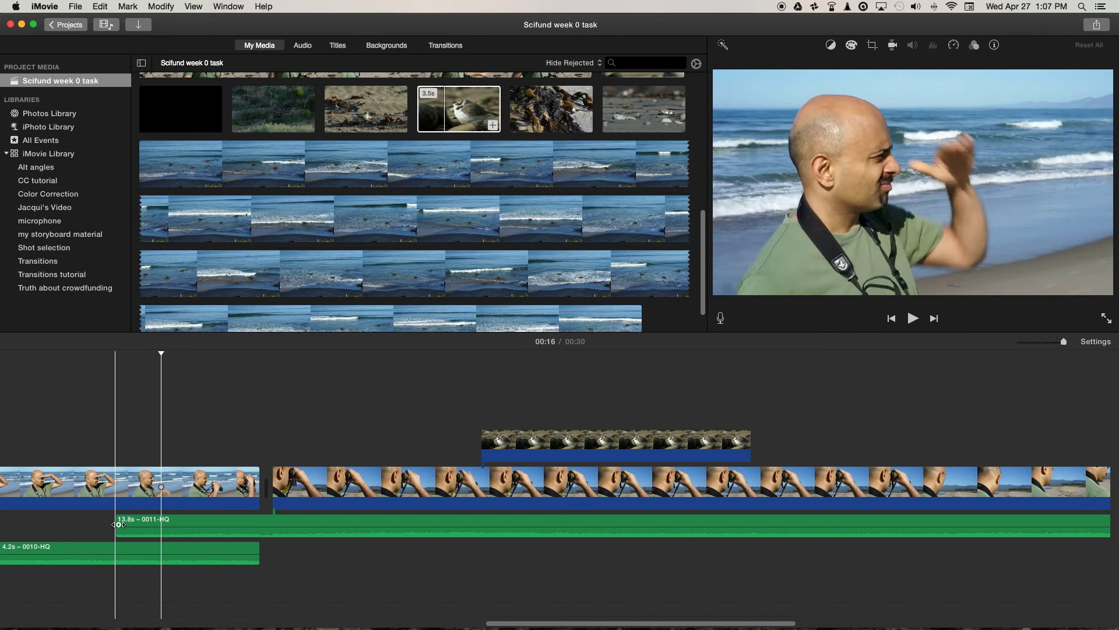
Fade in the 0011-HQ audio and fade out the 0010-HQ audio to crossfade them under the cut
{"action": "left_click_drag", "start_coordinate": [118, 524], "coordinate": [259, 524]}
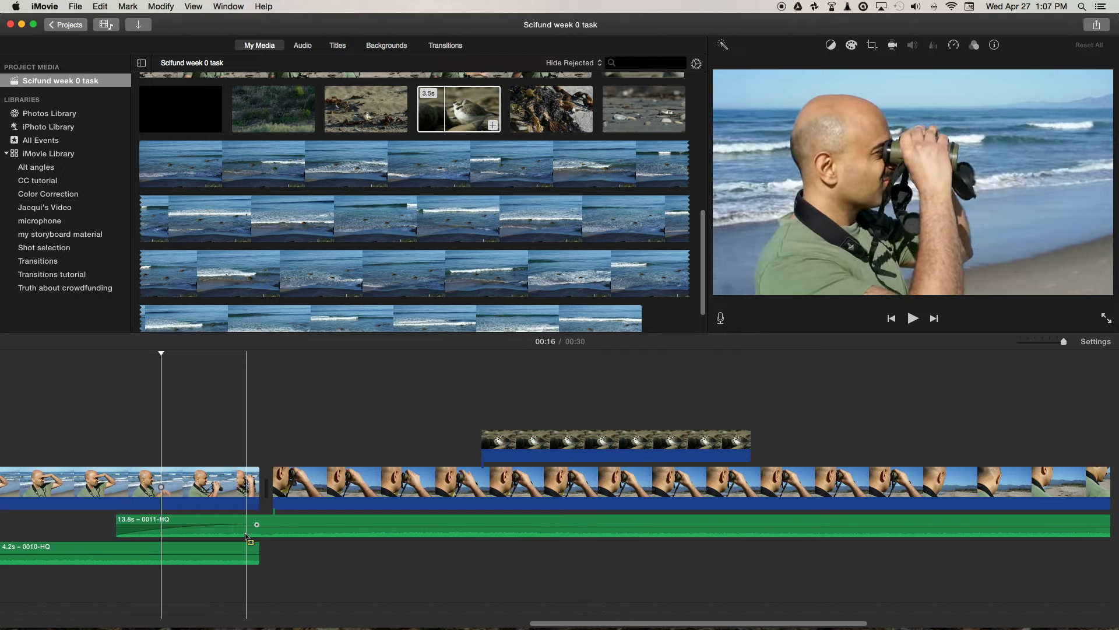
{"action": "left_click_drag", "start_coordinate": [257, 552], "coordinate": [118, 550]}
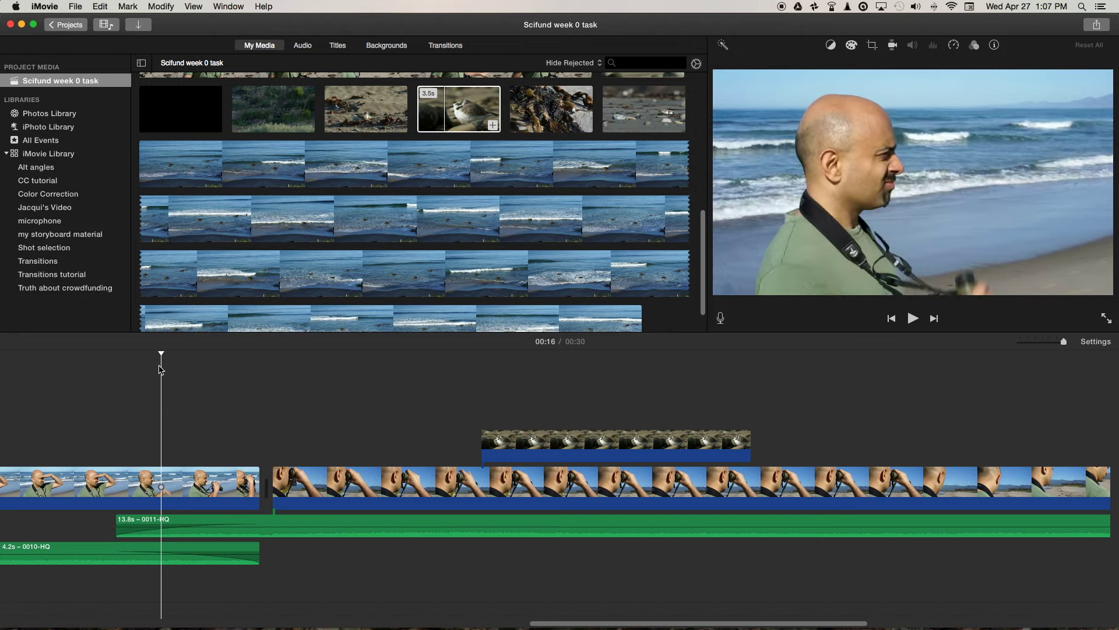
{"action": "mouse_move", "coordinate": [161, 353]}
{"action": "left_mouse_down"}
{"action": "mouse_move", "coordinate": [88, 356]}
{"action": "mouse_move", "coordinate": [326, 368]}
{"action": "mouse_move", "coordinate": [173, 361]}
{"action": "left_mouse_up"}
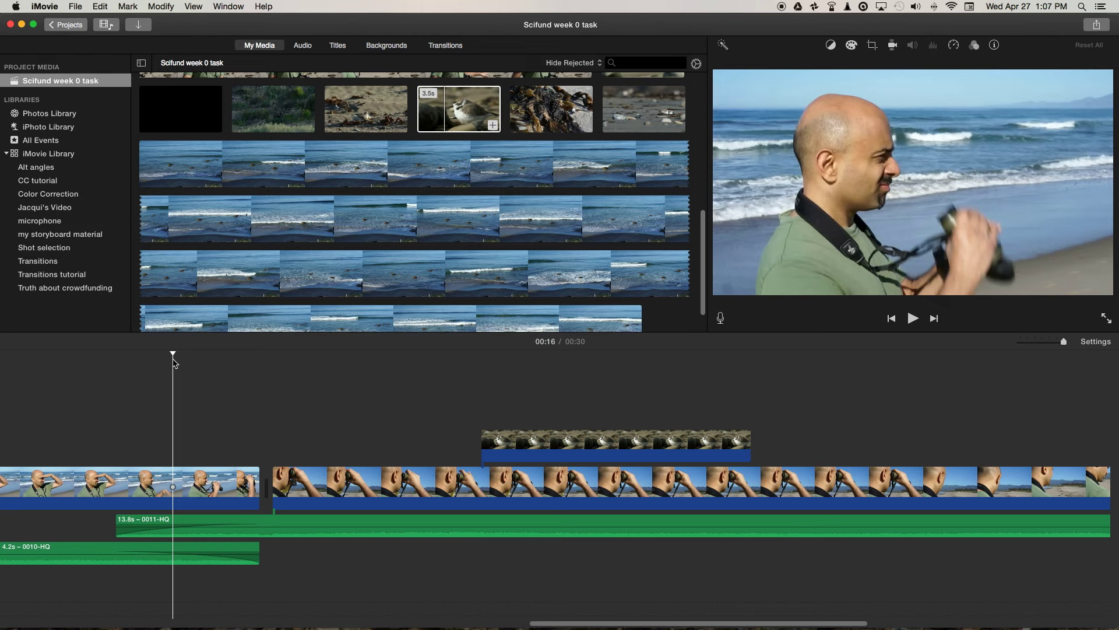
{"action": "key", "text": "space"}
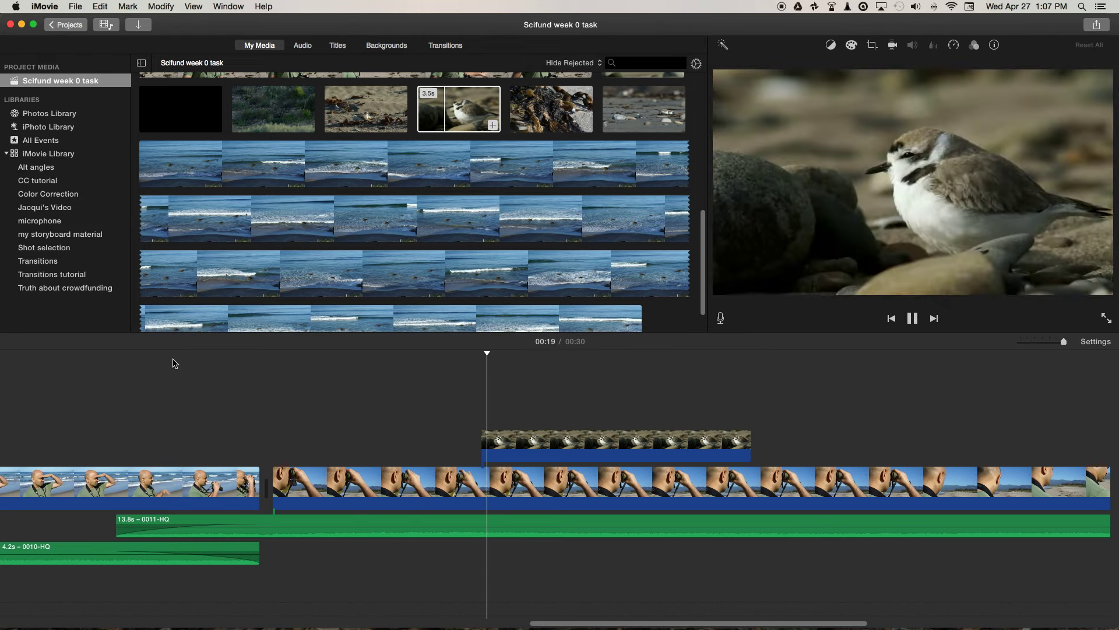
{"action": "key", "text": "space"}
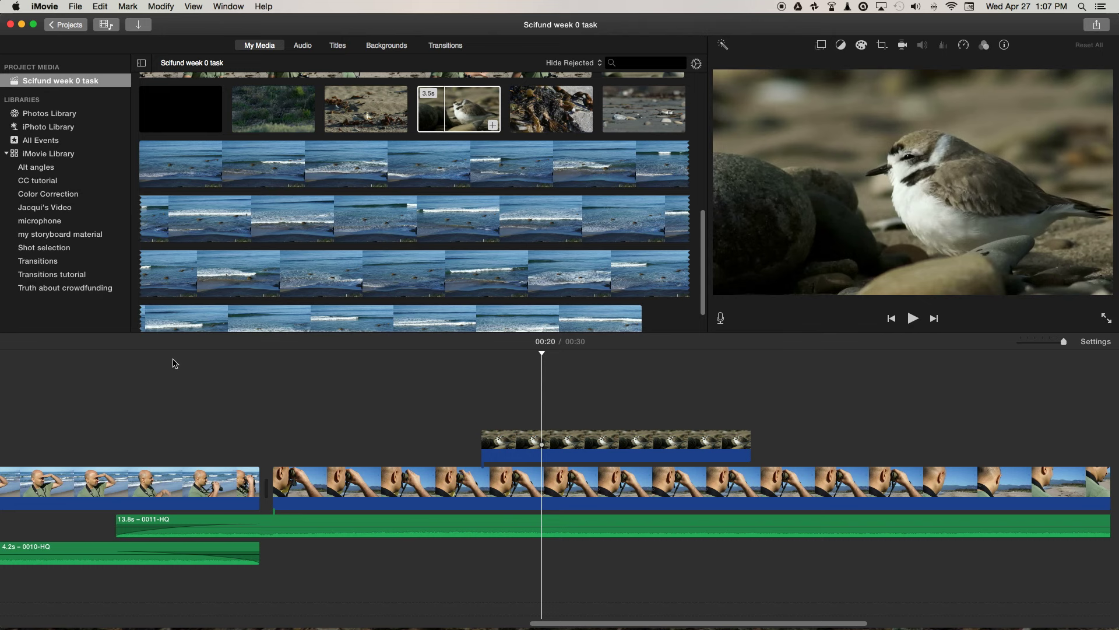